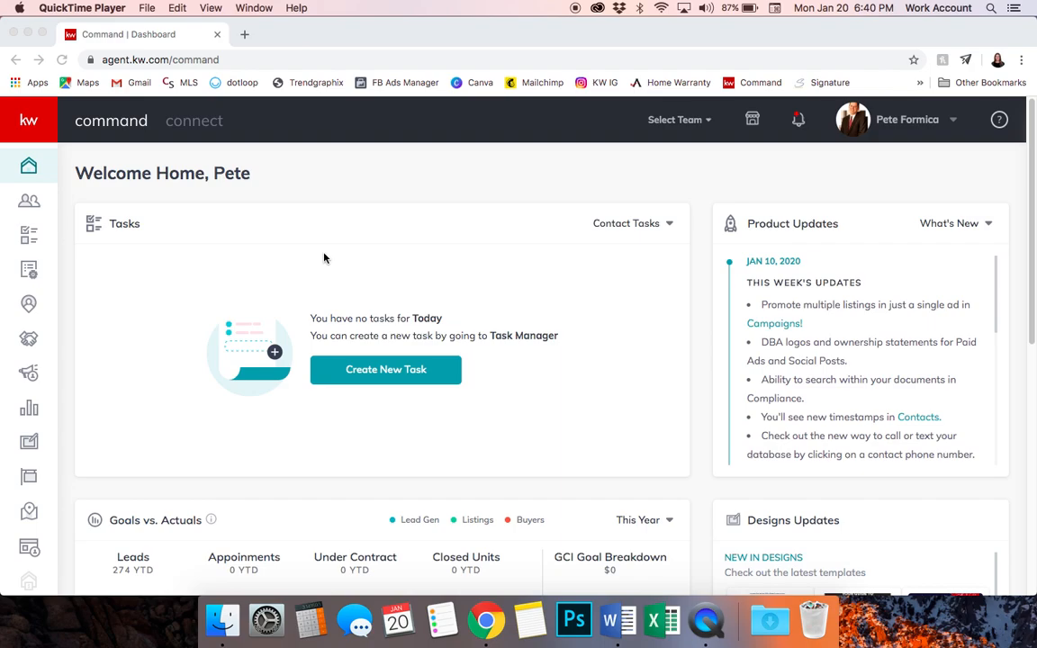
Bring the Chrome window with the KW Command dashboard to the front and scroll down slightly
click(70, 235)
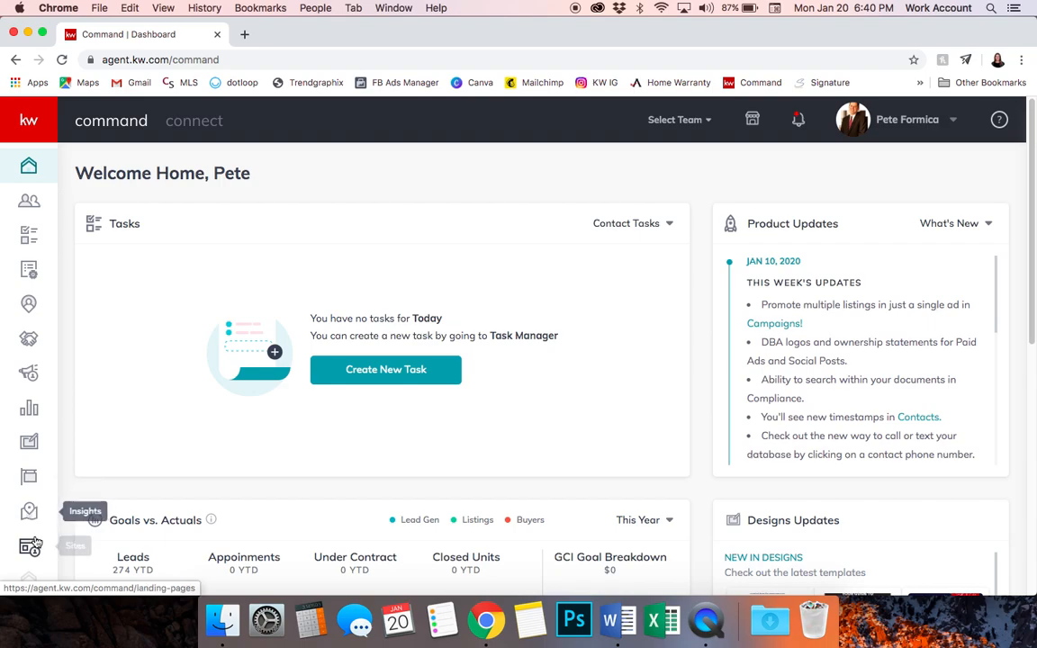
scroll(29, 489, down, 2)
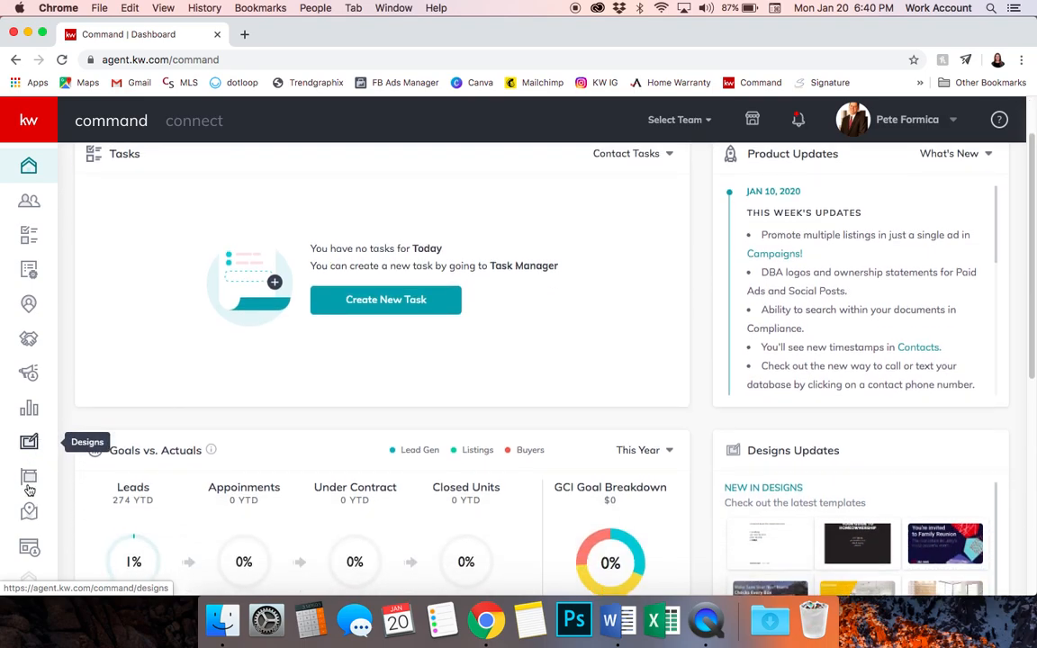
Show the Sites list of landing pages, keeping the Skyline OH landing page fb ad active
click(26, 560)
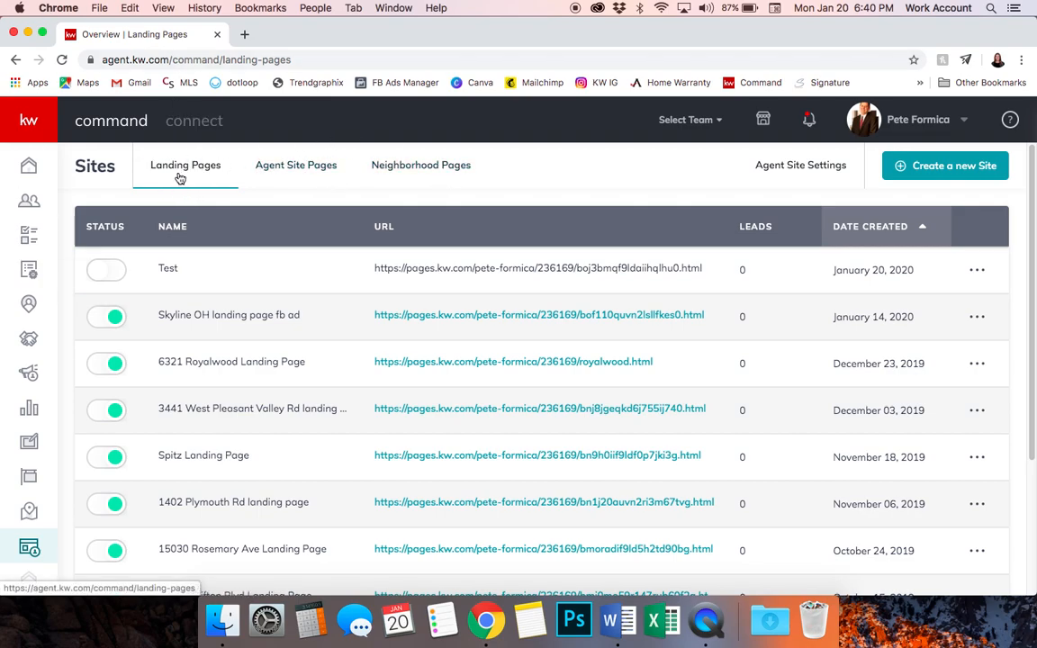
click(108, 317)
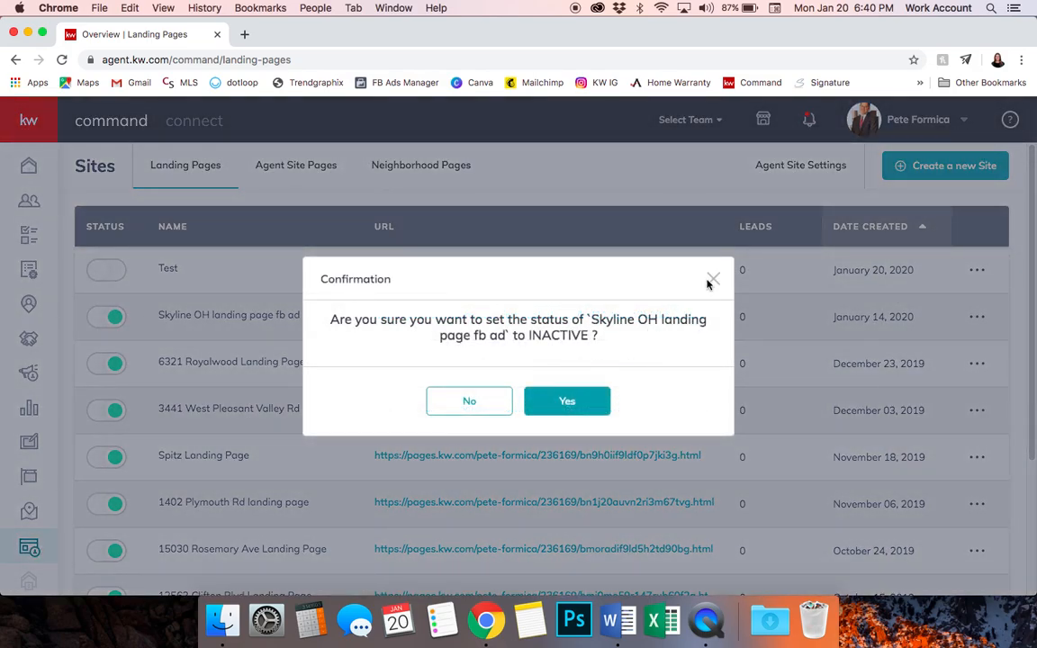
click(713, 279)
click(976, 317)
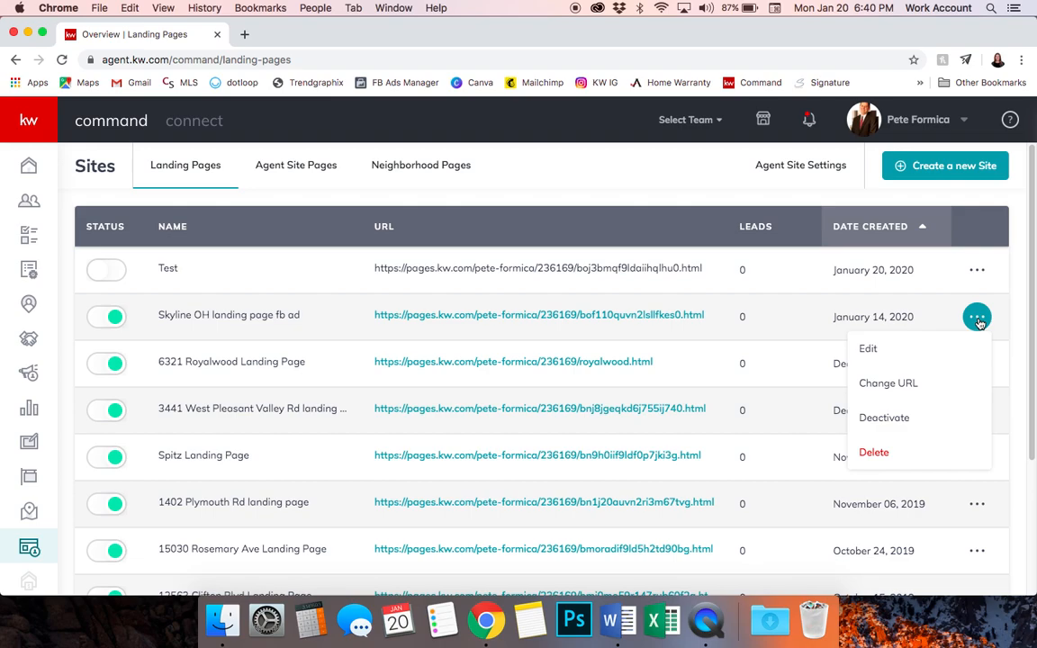
click(896, 315)
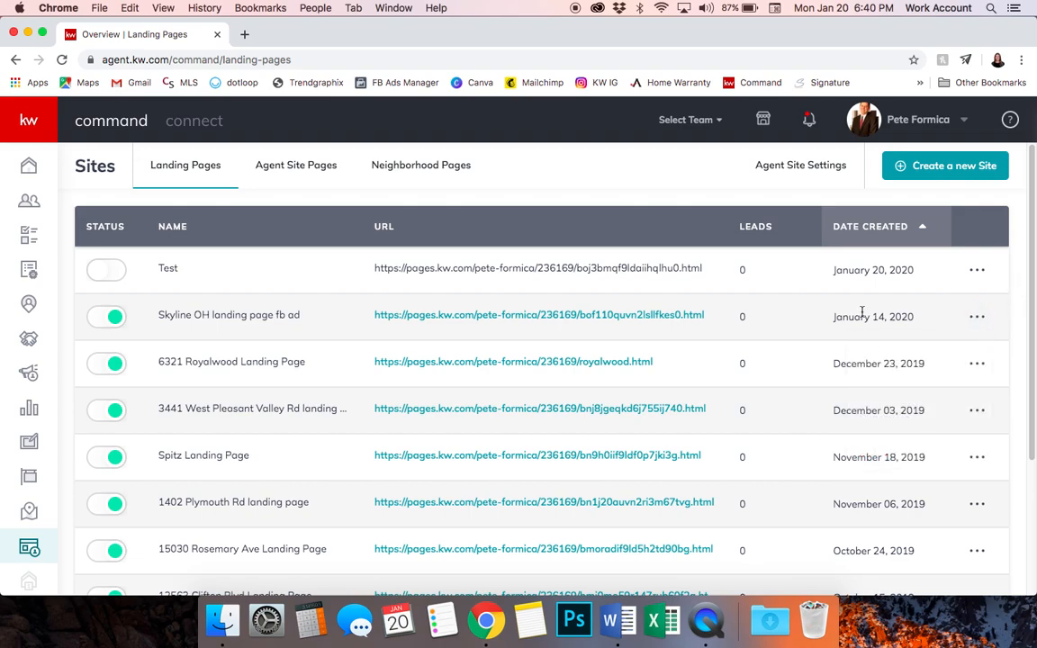
Create a new site as a standalone landing page
click(966, 169)
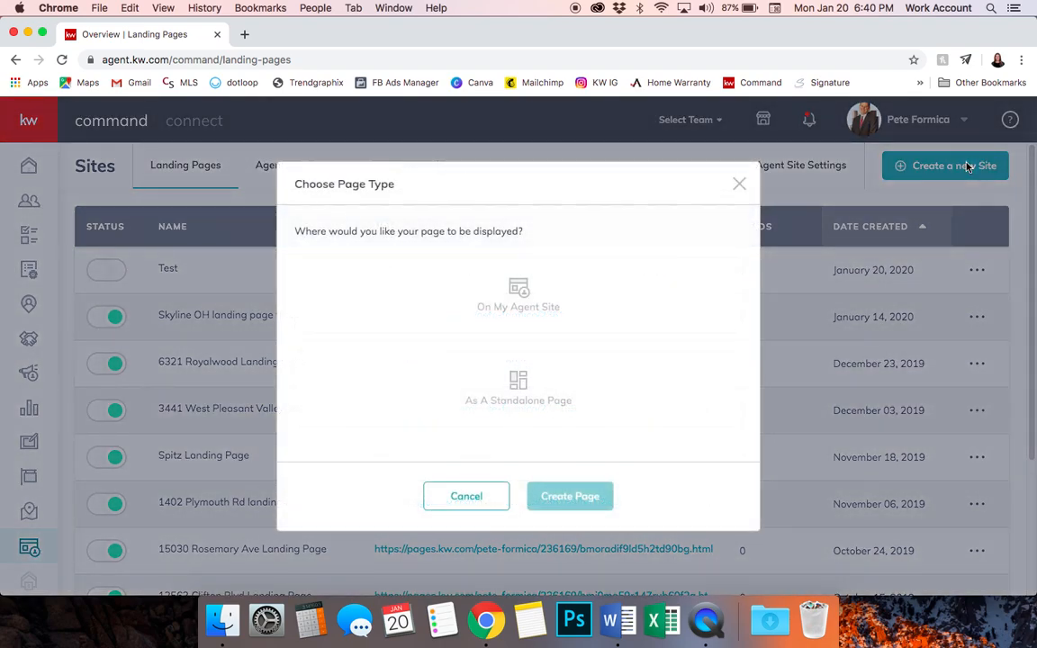
click(513, 418)
click(549, 496)
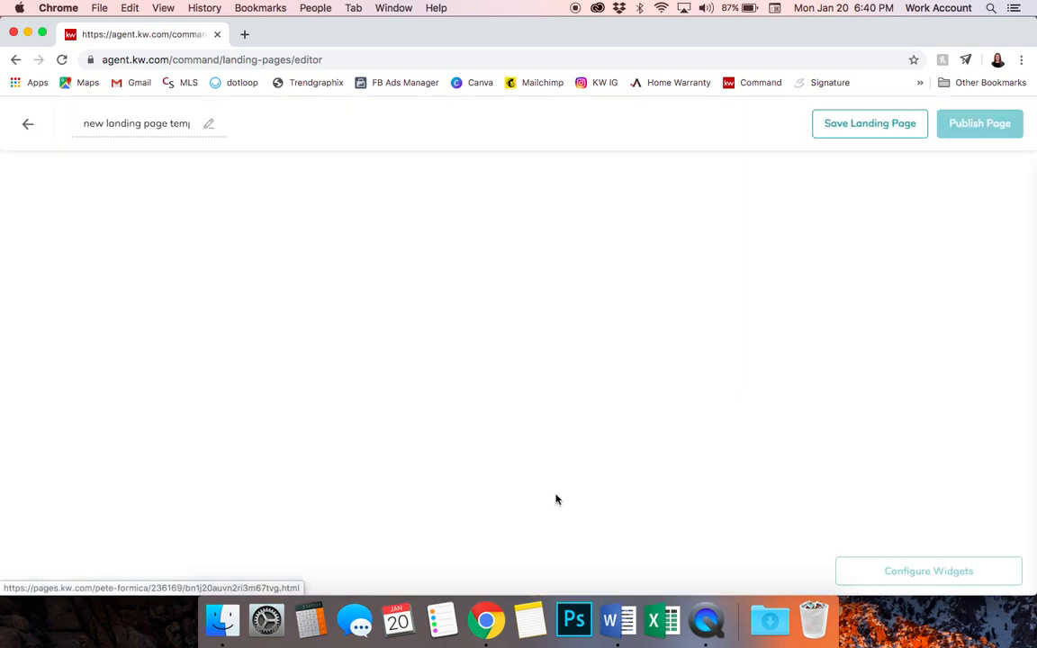
Rename the page title to 'Test Skyline Drive'
double_click(135, 122)
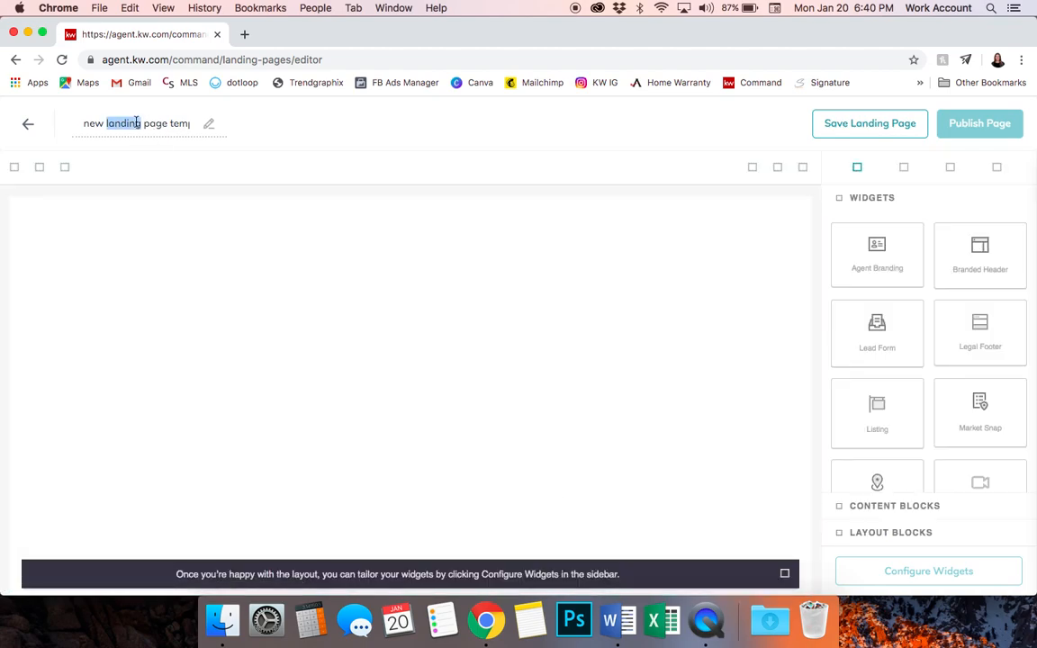
triple_click(136, 122)
text(Test Skyline Drie)
key(BackSpace)
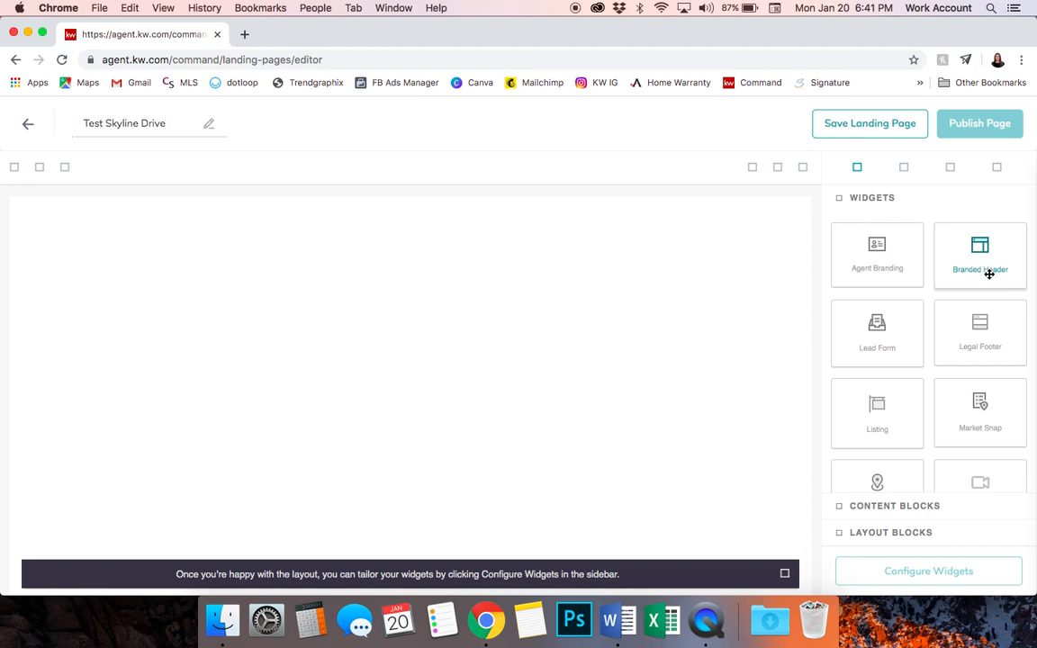
Place a Branded Header with the team logo, agent contact details and photo at the page top
drag(994, 248, 711, 251)
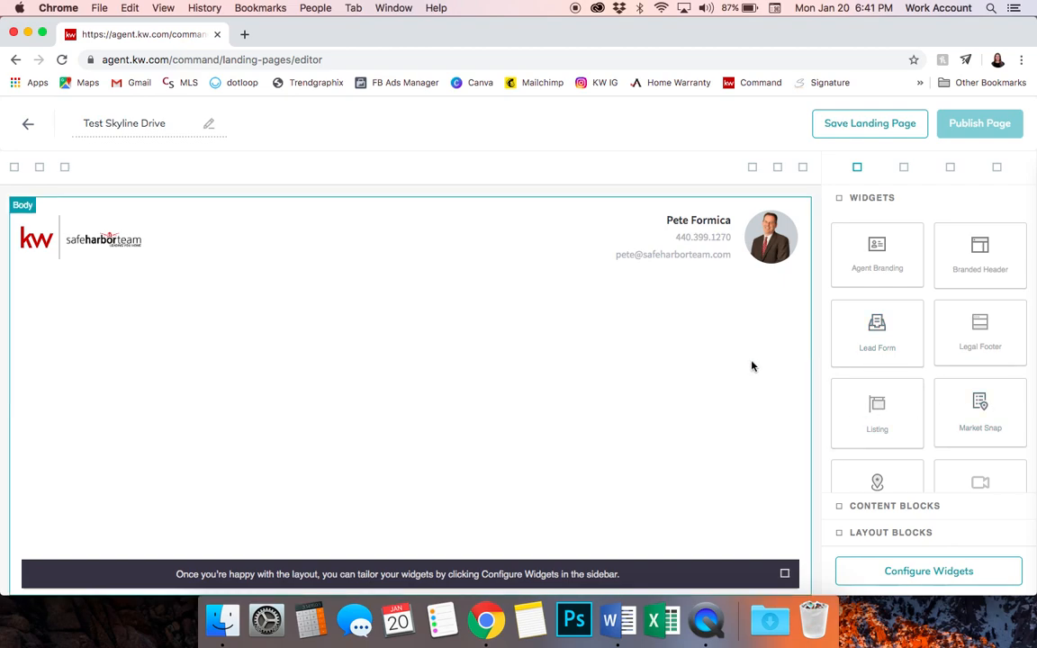
click(898, 507)
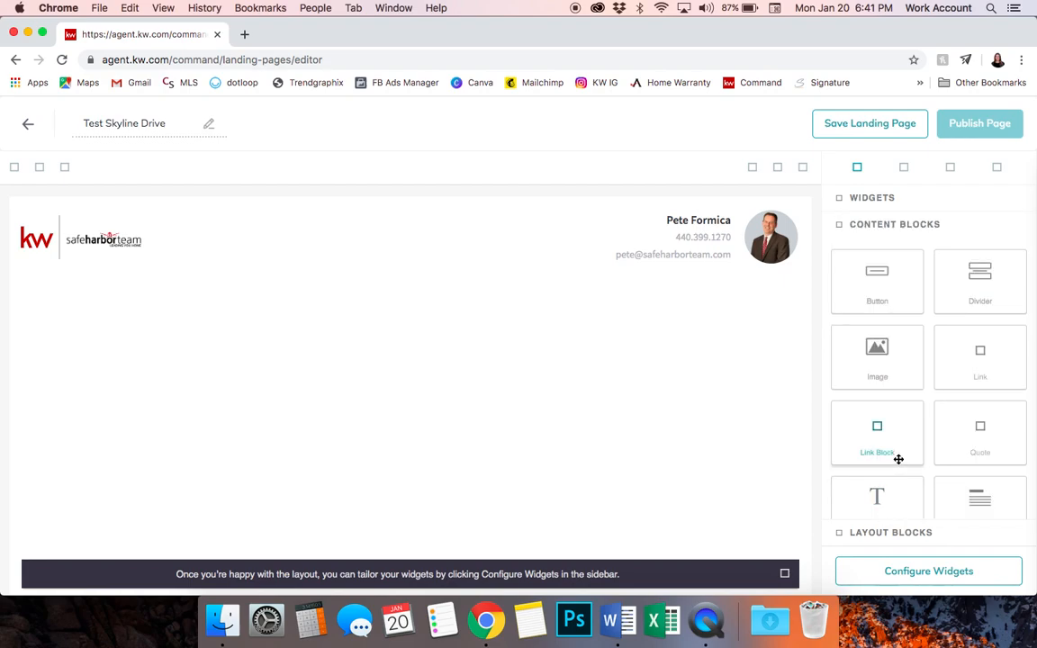
Add a text block under the header reading 'Open House this Sunday (1/19) from 2-4pm'
scroll(898, 459, down, 1)
drag(898, 459, 406, 296)
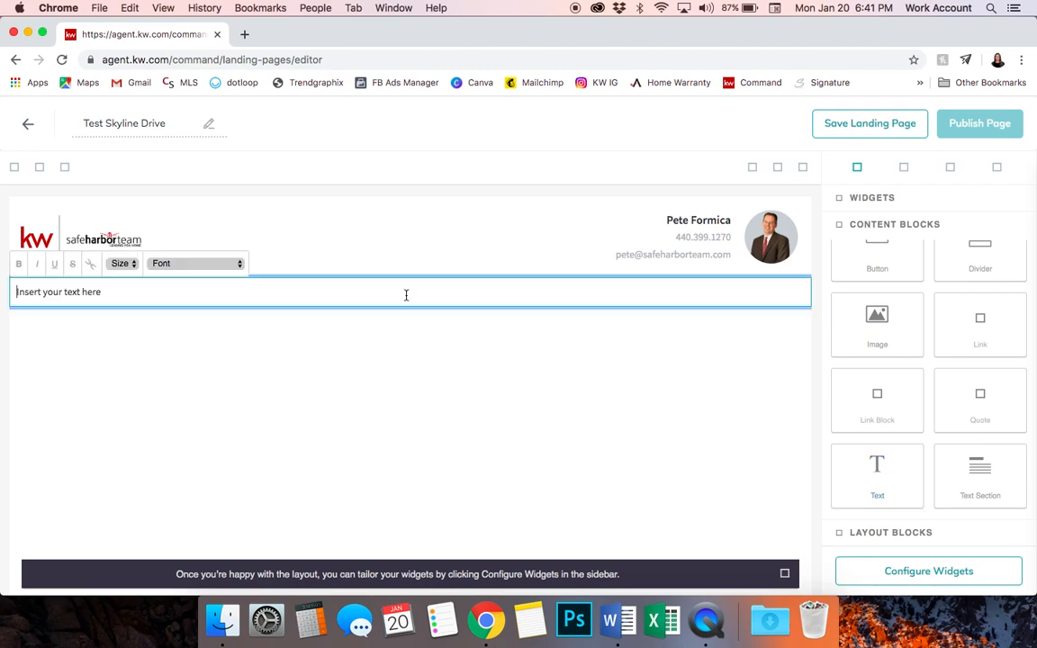
triple_click(83, 298)
text(Open)
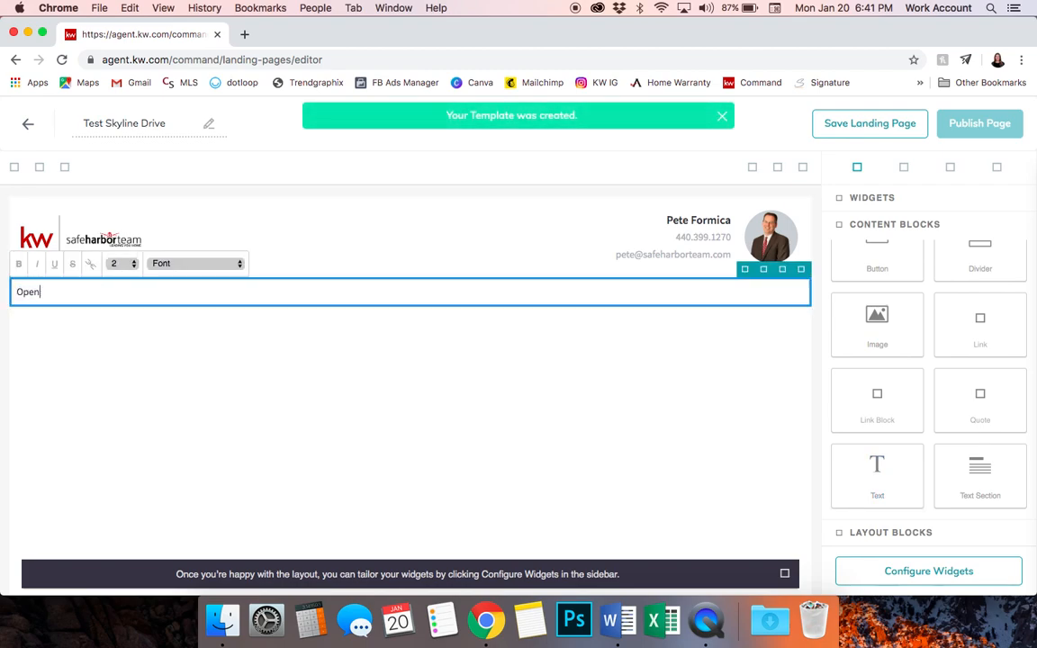
text( House this Sunday (1/19) from 2-4pm.)
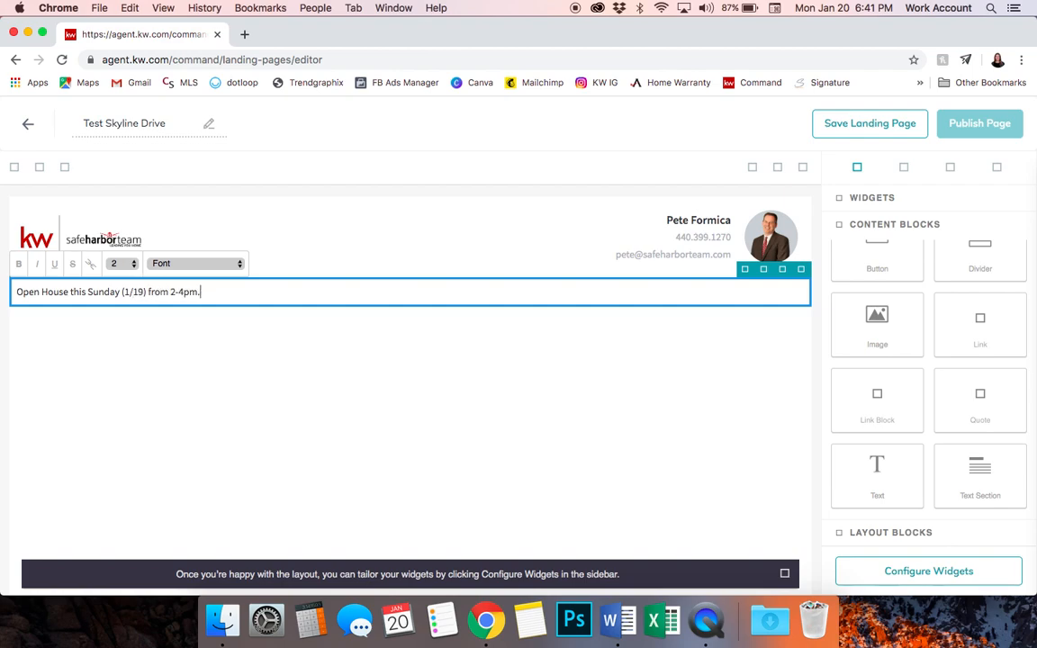
key(BackSpace)
Format the Open House line as bold Verdana at size 5
triple_click(141, 292)
click(166, 262)
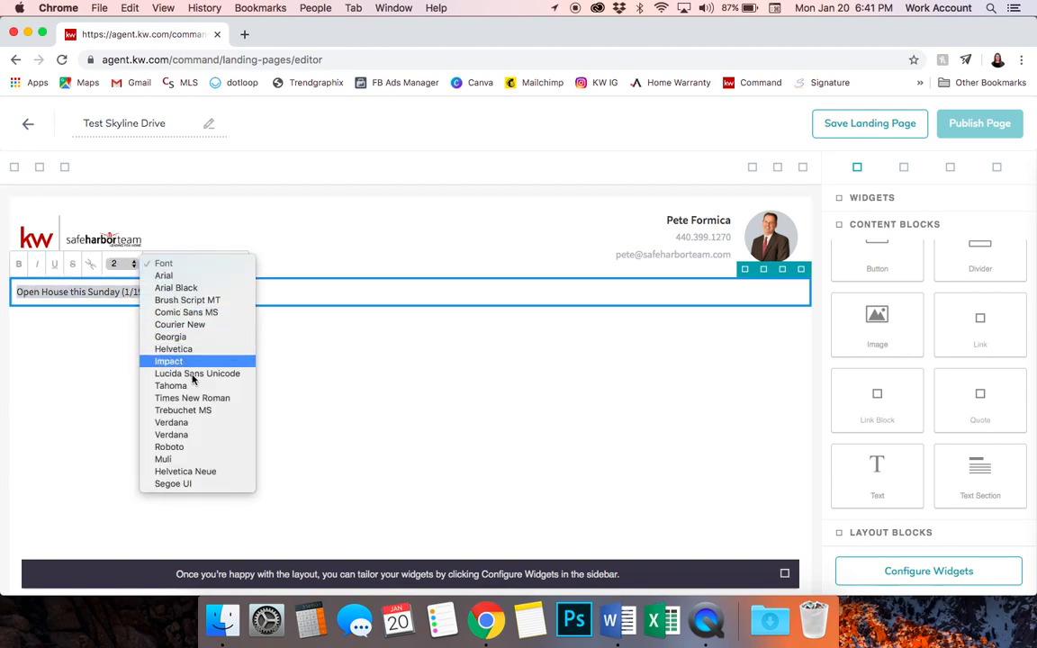
click(174, 422)
click(121, 263)
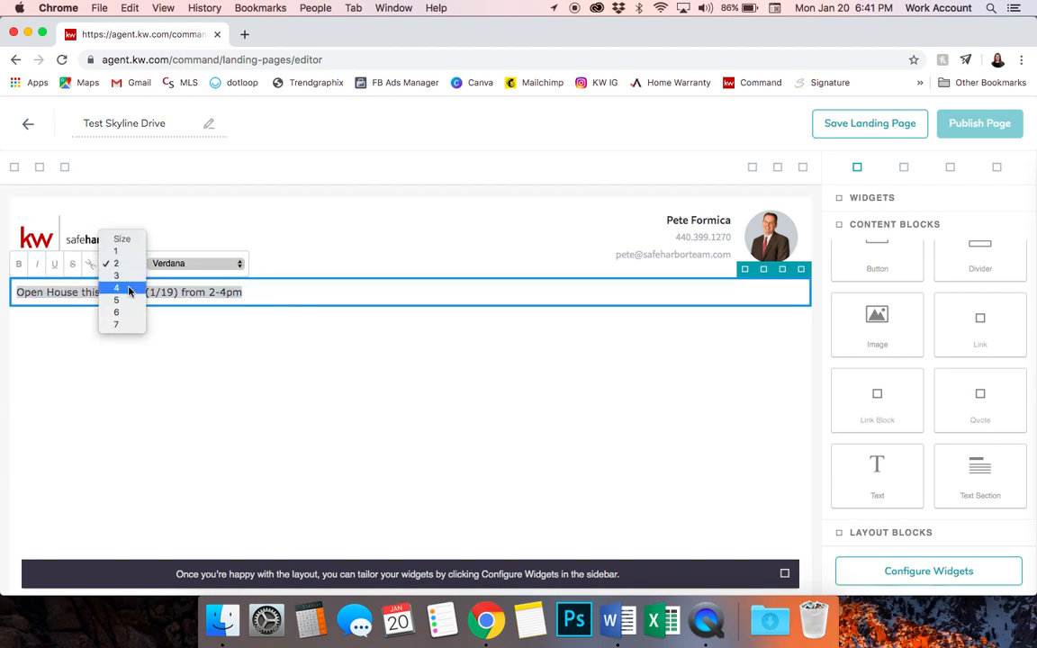
click(127, 298)
click(18, 263)
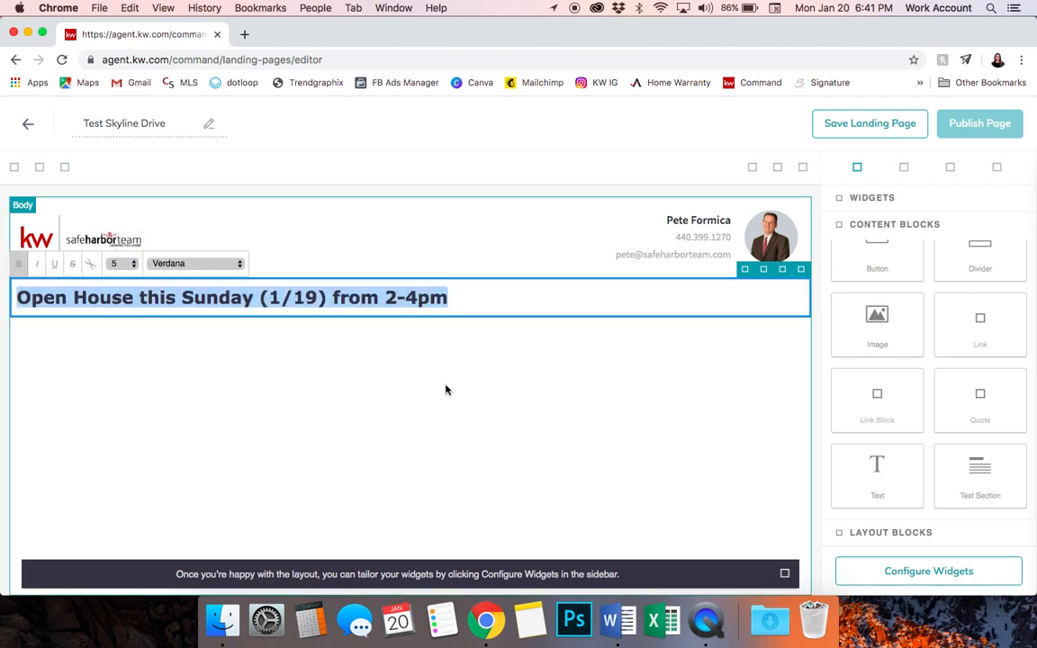
click(558, 337)
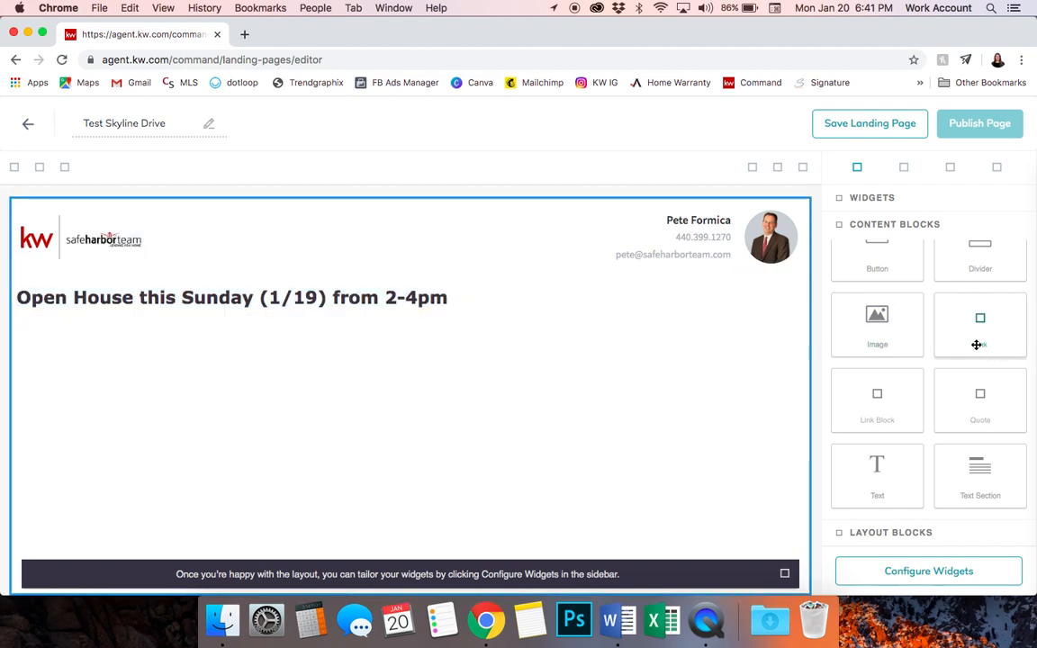
scroll(937, 328, up, 1)
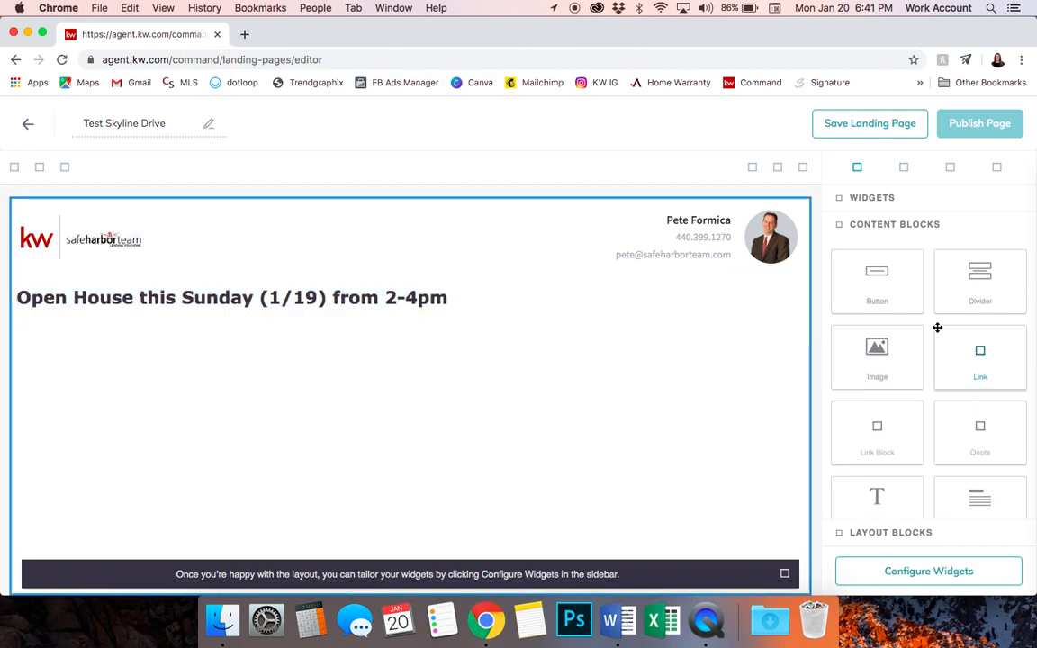
click(871, 199)
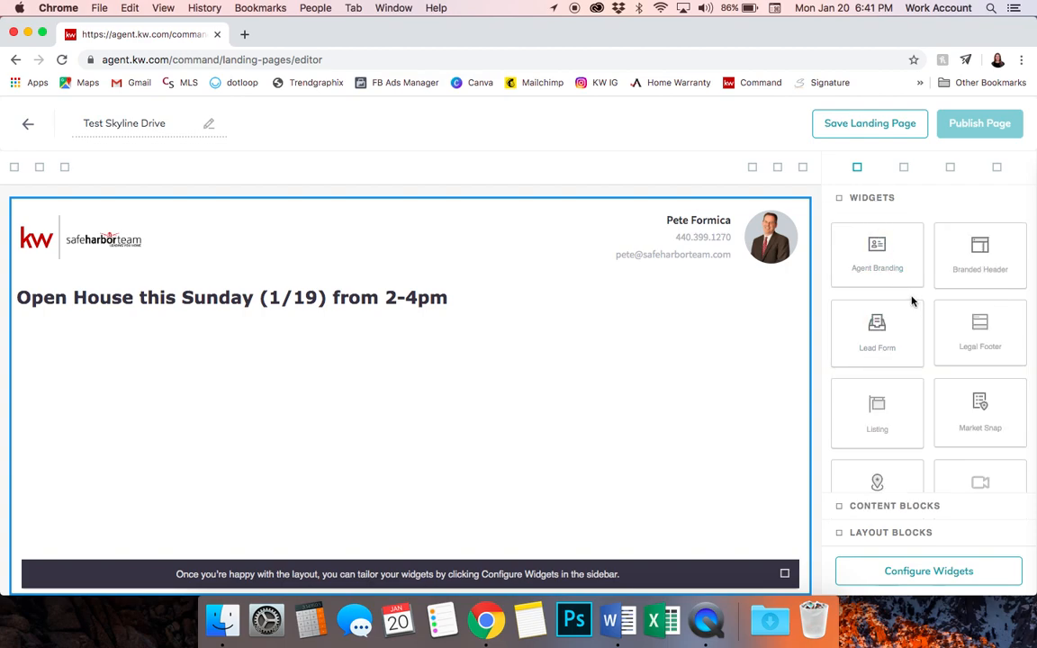
drag(896, 410, 629, 405)
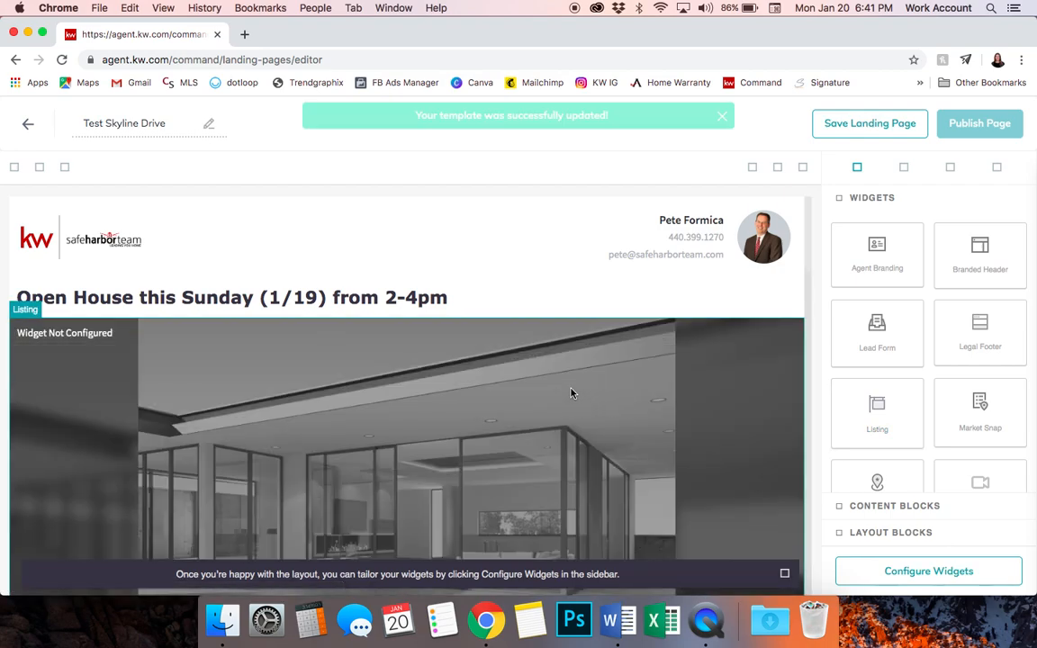
Scroll through the listing to review its $1,399,000 price, home stats, features and Austin map
scroll(571, 394, down, 5)
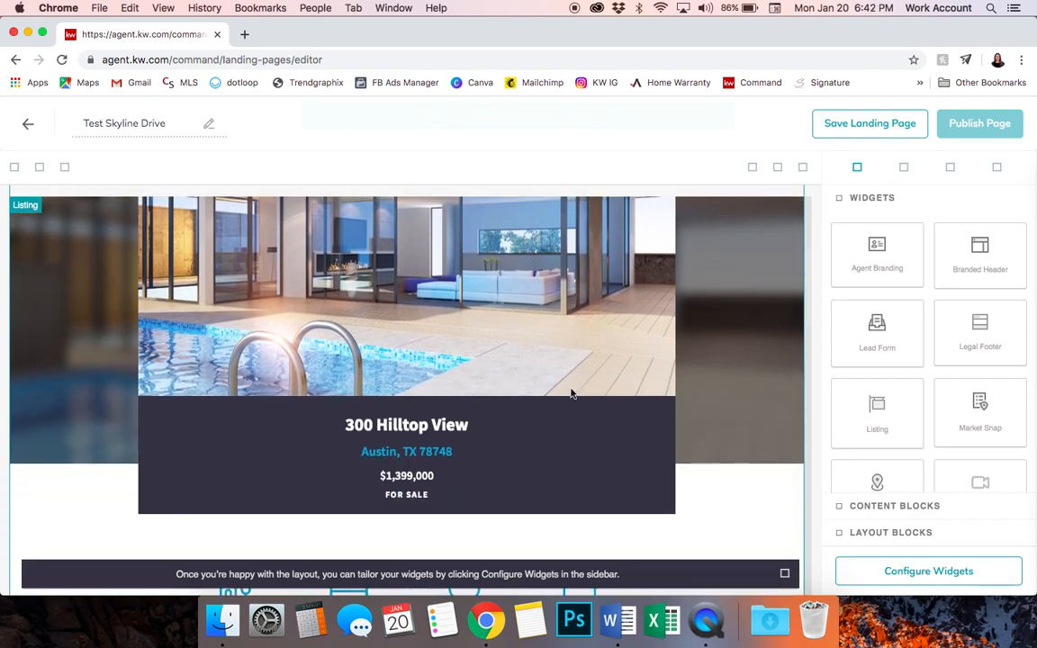
scroll(666, 339, down, 10)
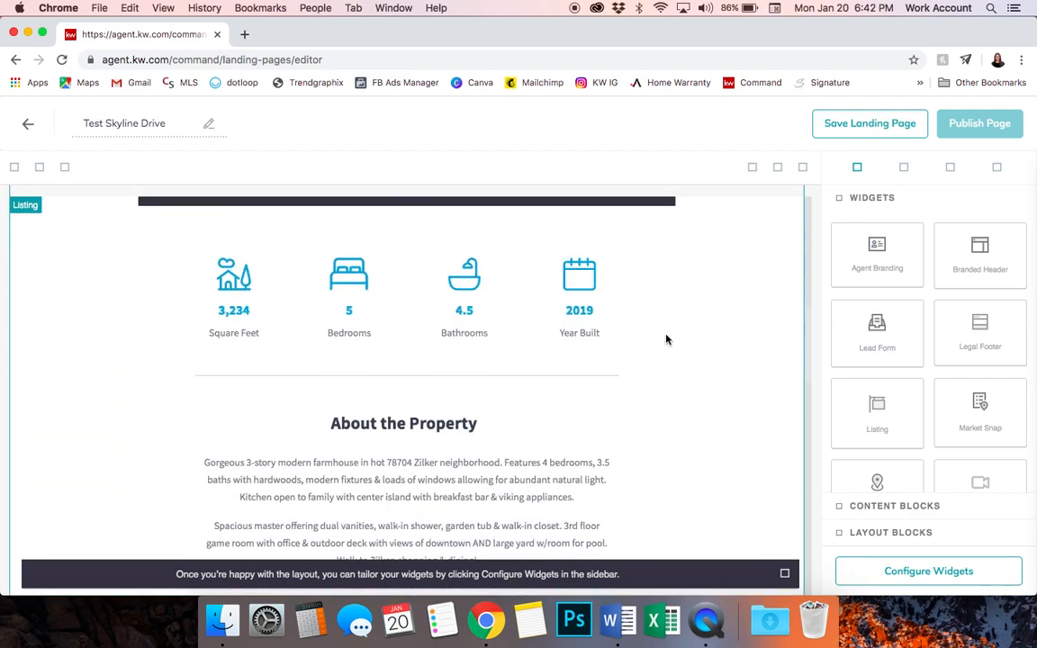
scroll(666, 339, down, 5)
scroll(666, 339, up, 10)
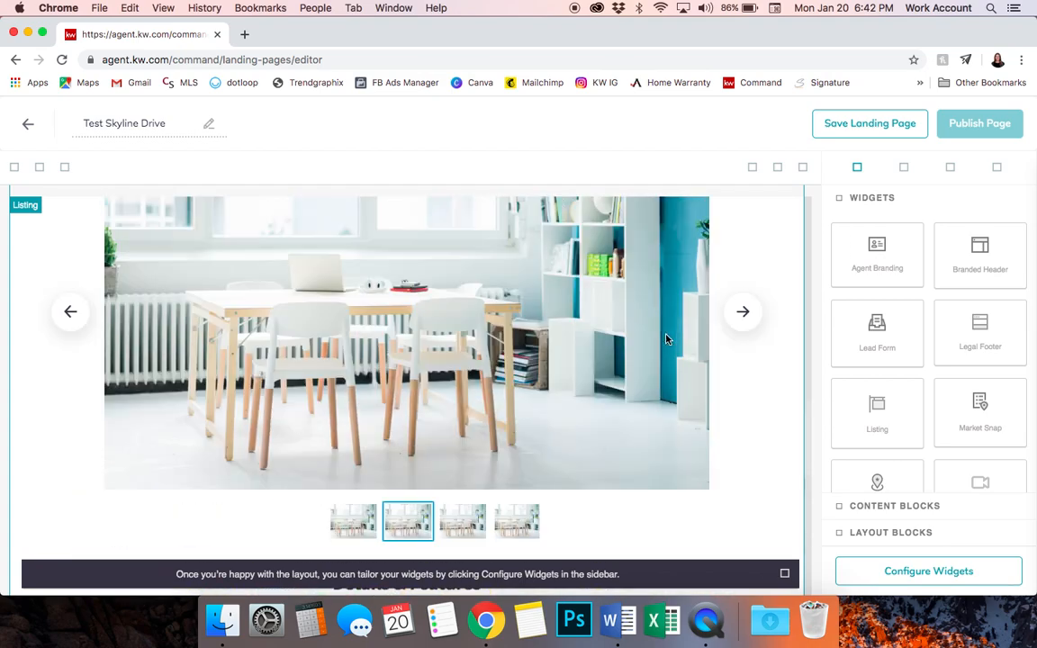
scroll(666, 339, up, 5)
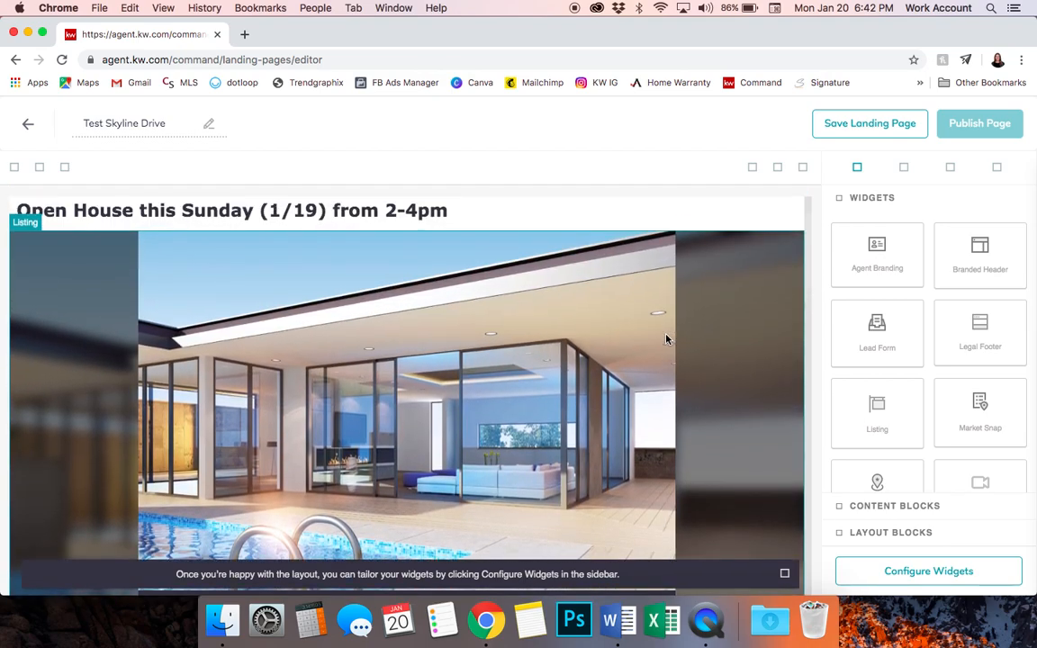
scroll(666, 339, down, 8)
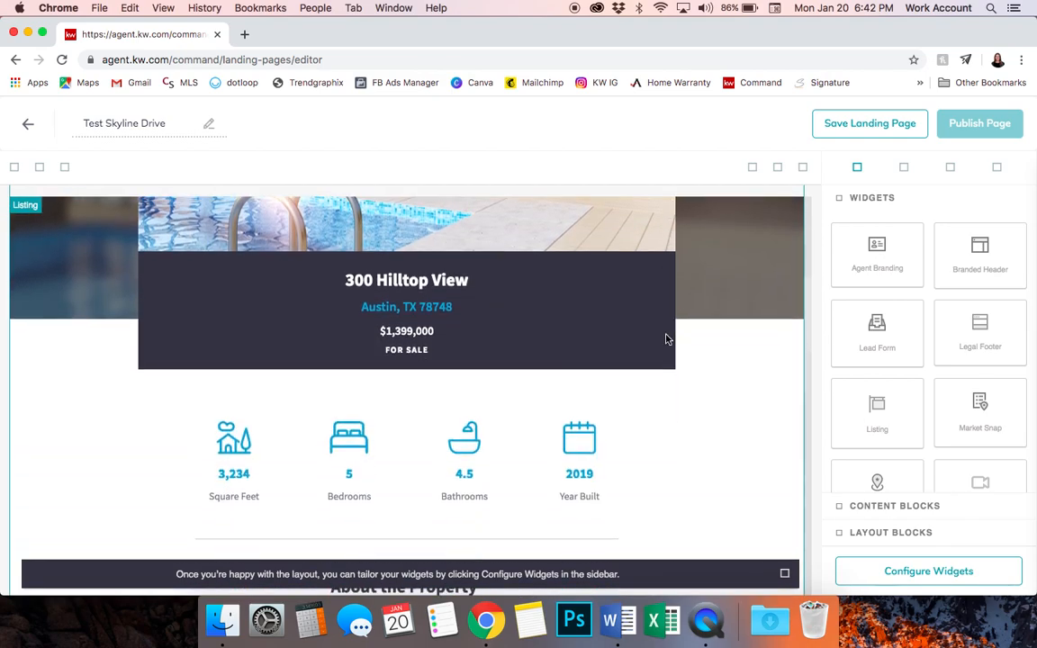
scroll(666, 339, down, 10)
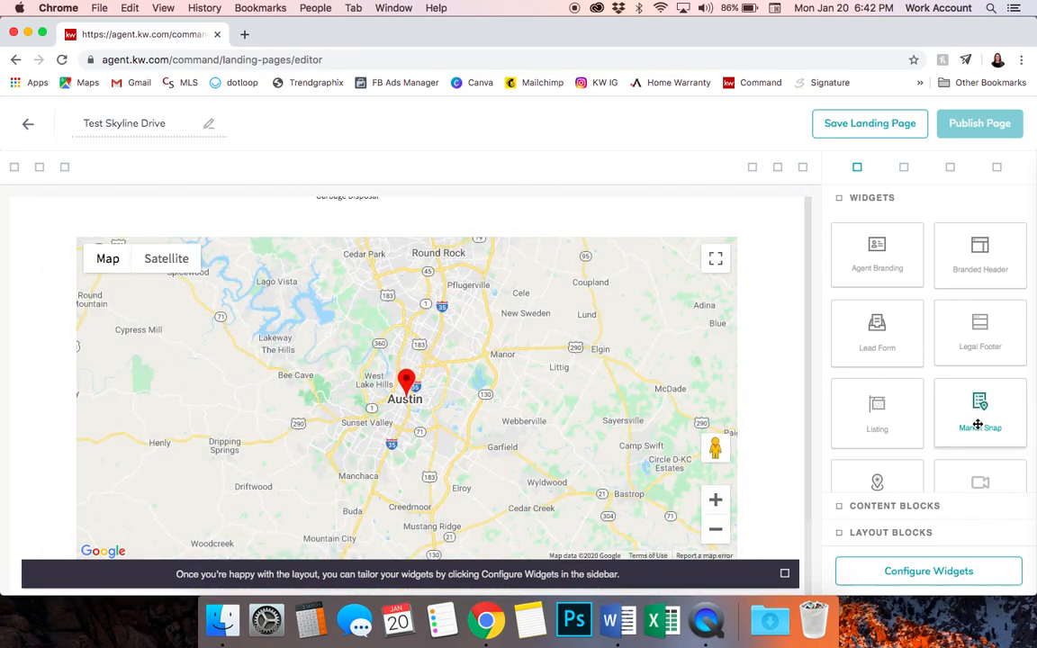
scroll(977, 425, down, 2)
Drop a Market Snap widget below the listing showing Barton Hills trends with active and sold statistics
drag(979, 346, 784, 483)
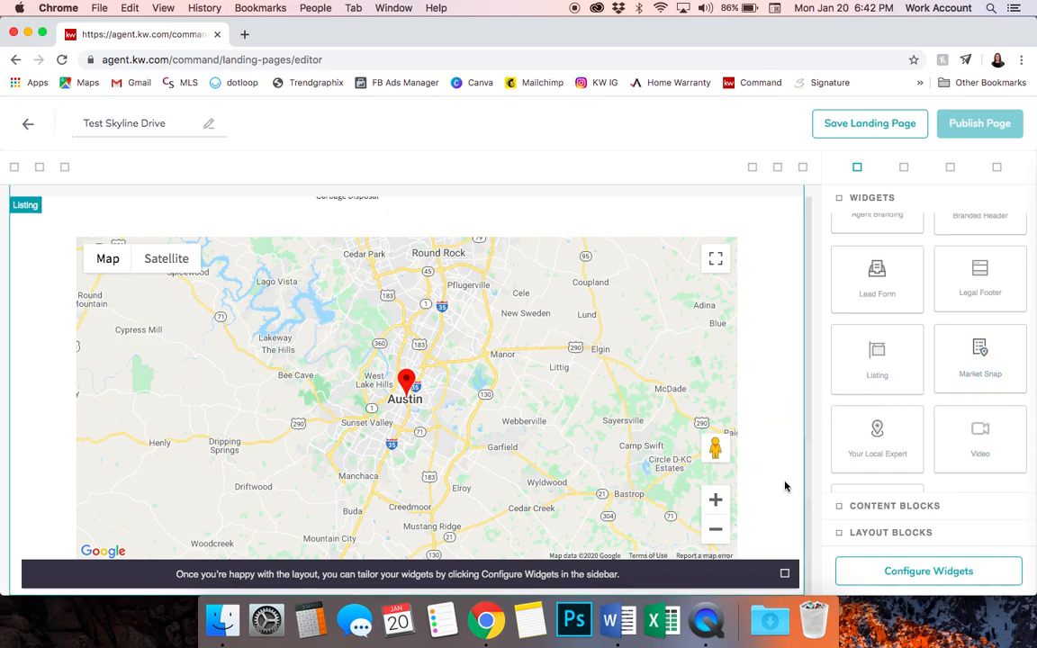
scroll(755, 393, down, 10)
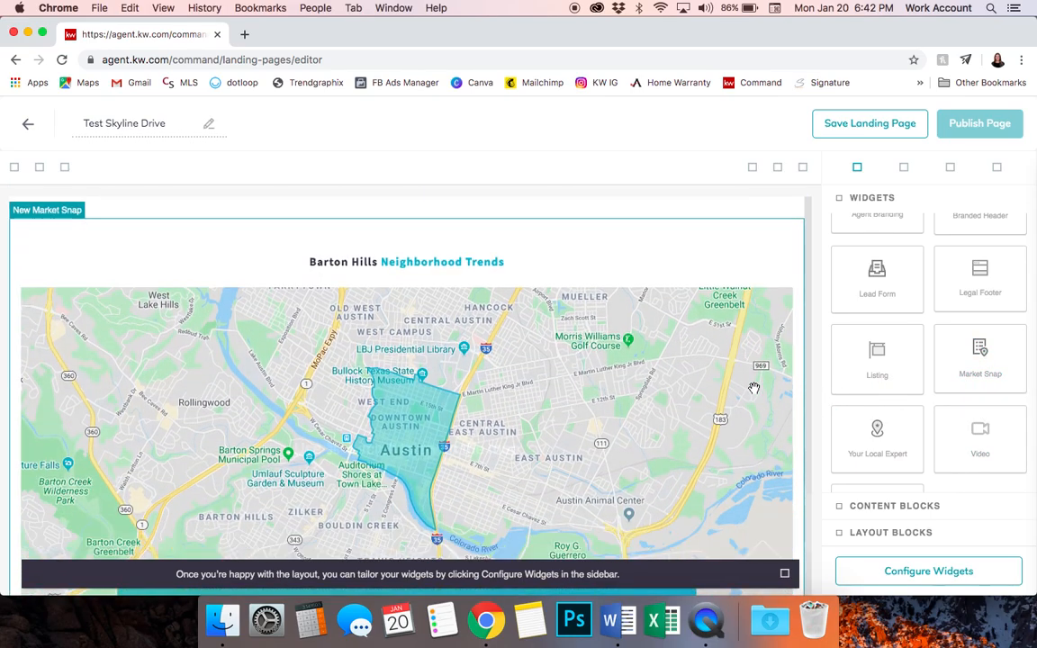
scroll(754, 392, down, 1)
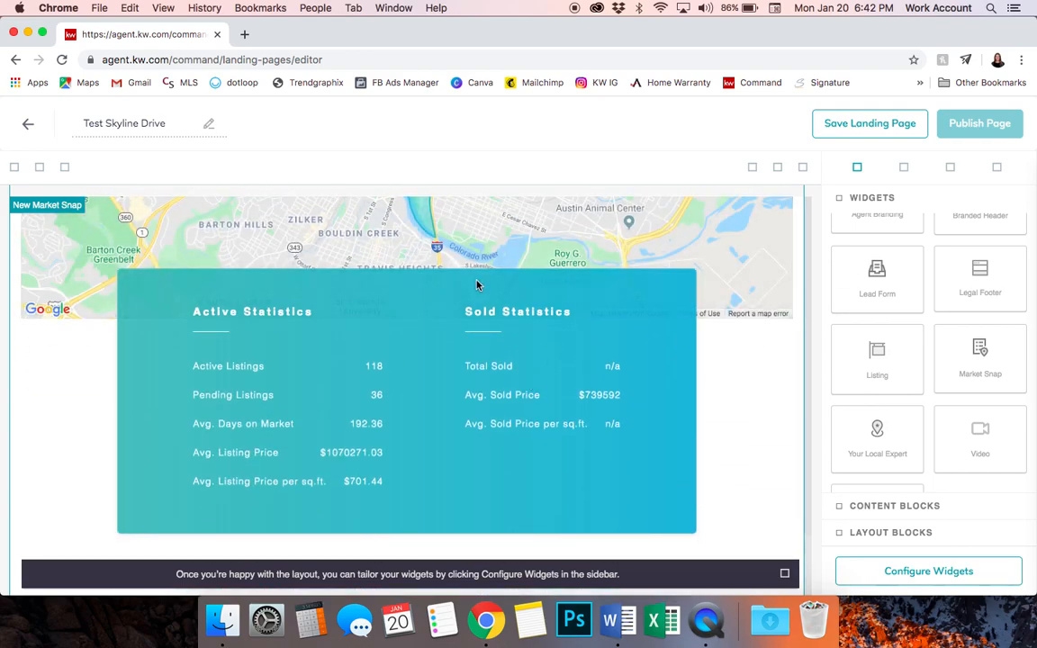
scroll(863, 409, down, 2)
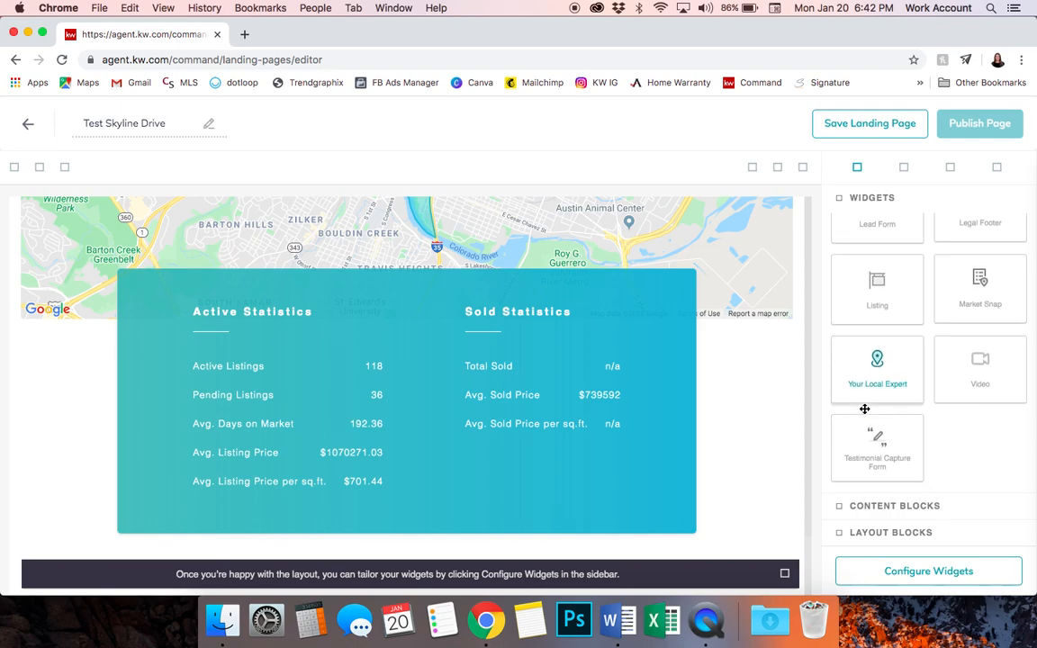
scroll(924, 311, up, 3)
scroll(924, 315, down, 2)
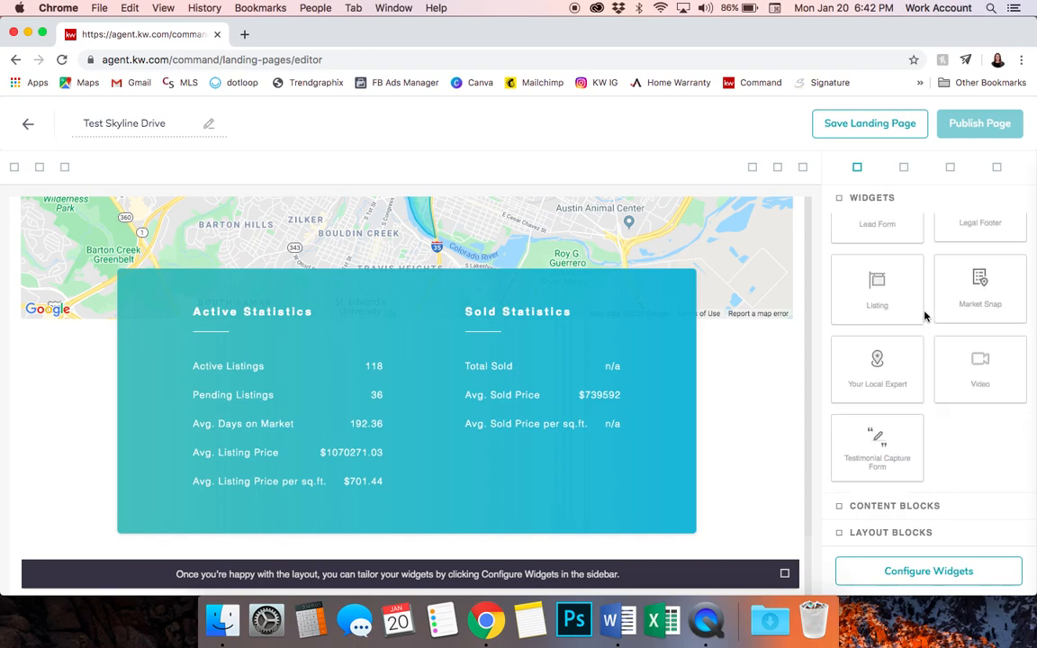
Add the 'Interested? Let's Talk!' Lead Form with name, email, phone and note fields below the market snapshot
scroll(900, 340, up, 2)
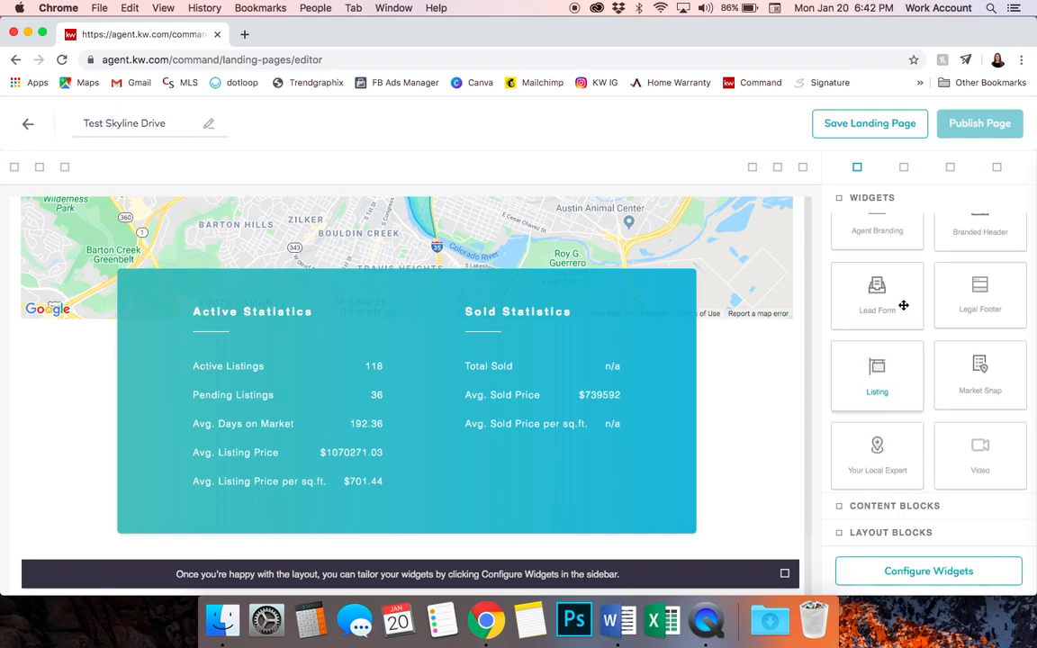
drag(885, 309, 746, 439)
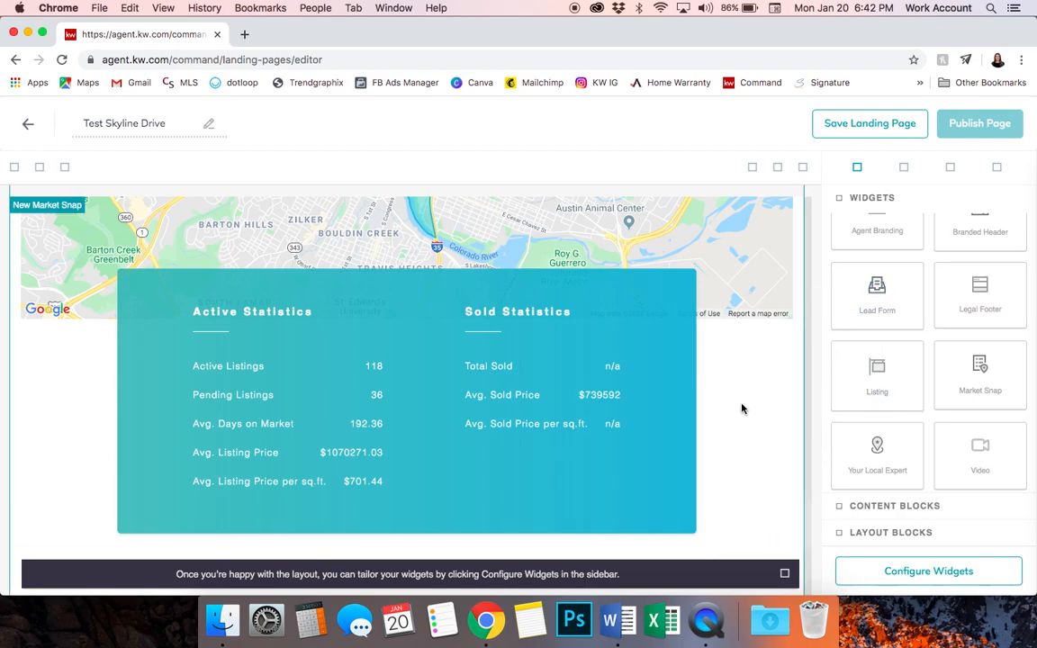
scroll(725, 390, down, 5)
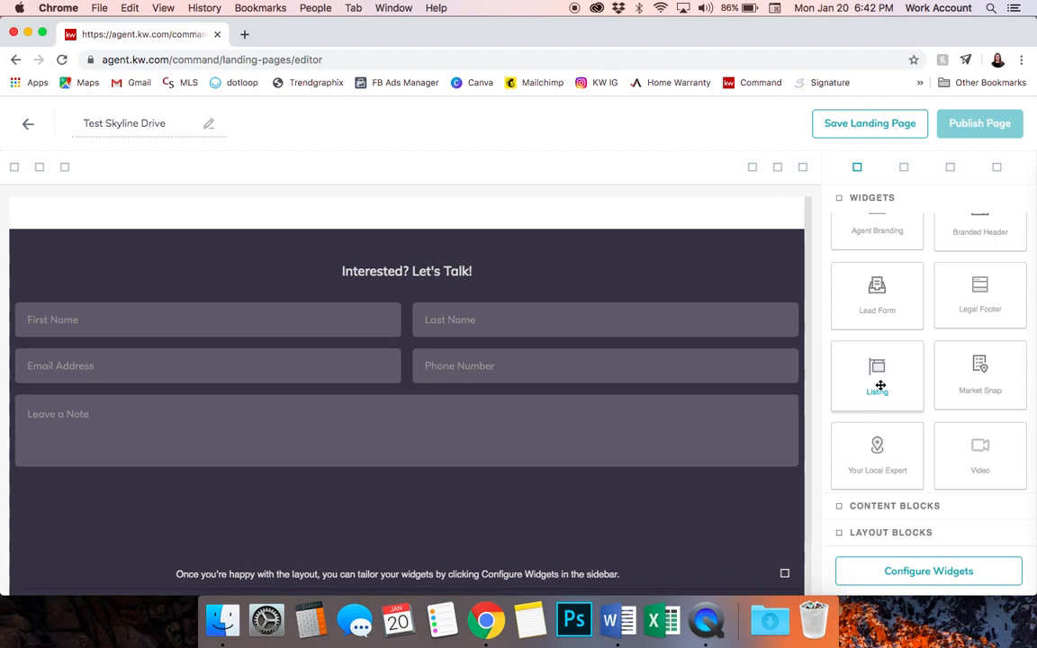
scroll(880, 385, up, 2)
scroll(878, 383, down, 3)
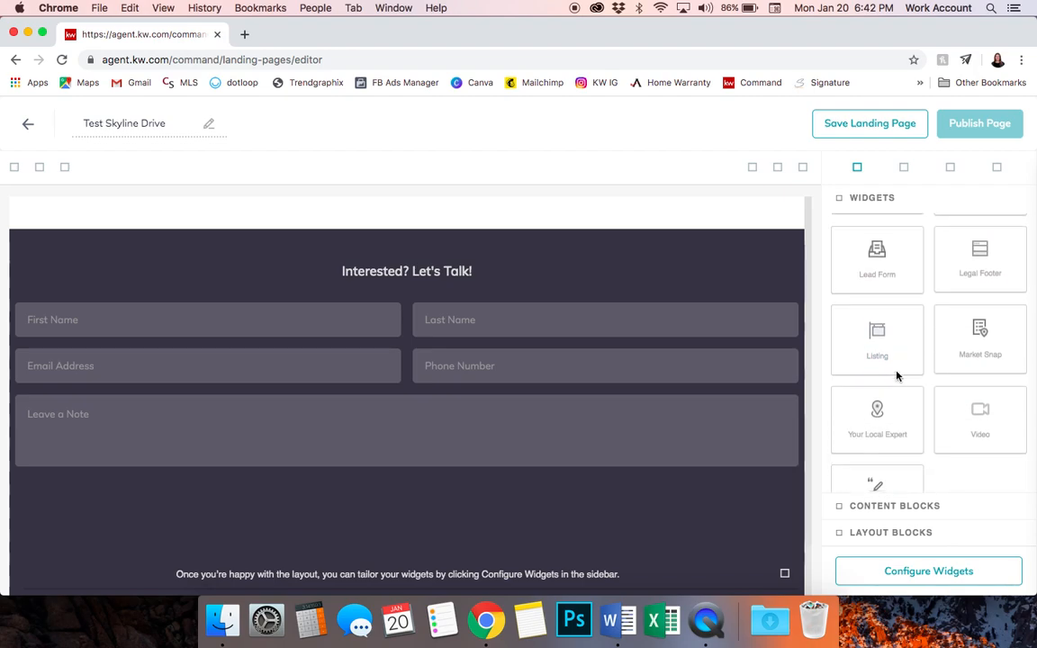
scroll(934, 317, up, 3)
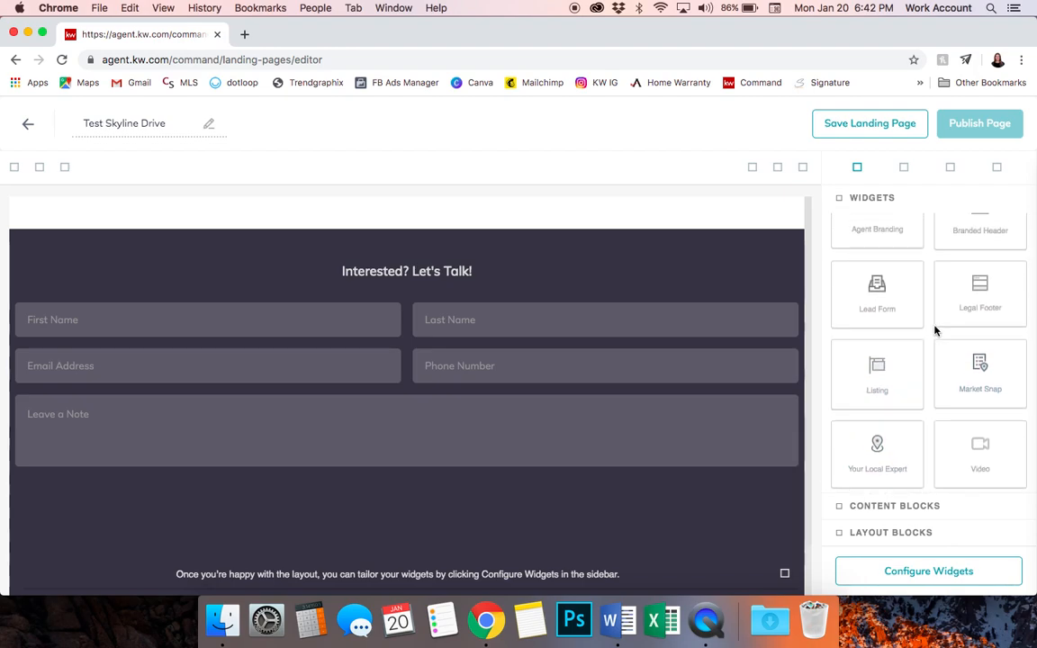
scroll(877, 230, up, 2)
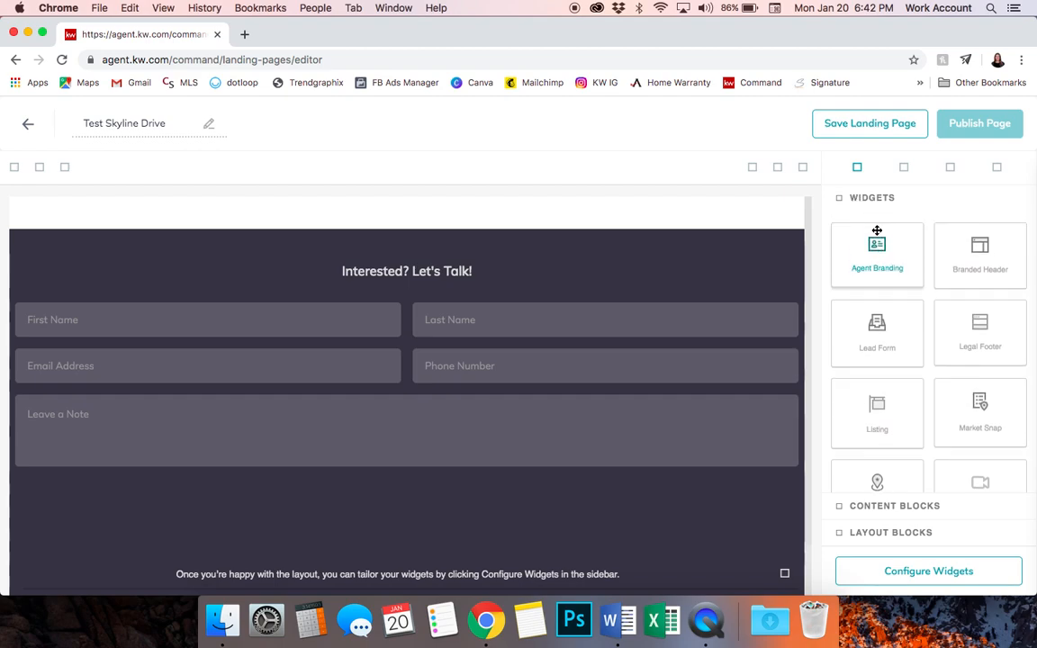
Add the Agent Branding block below the lead form
drag(882, 259, 805, 551)
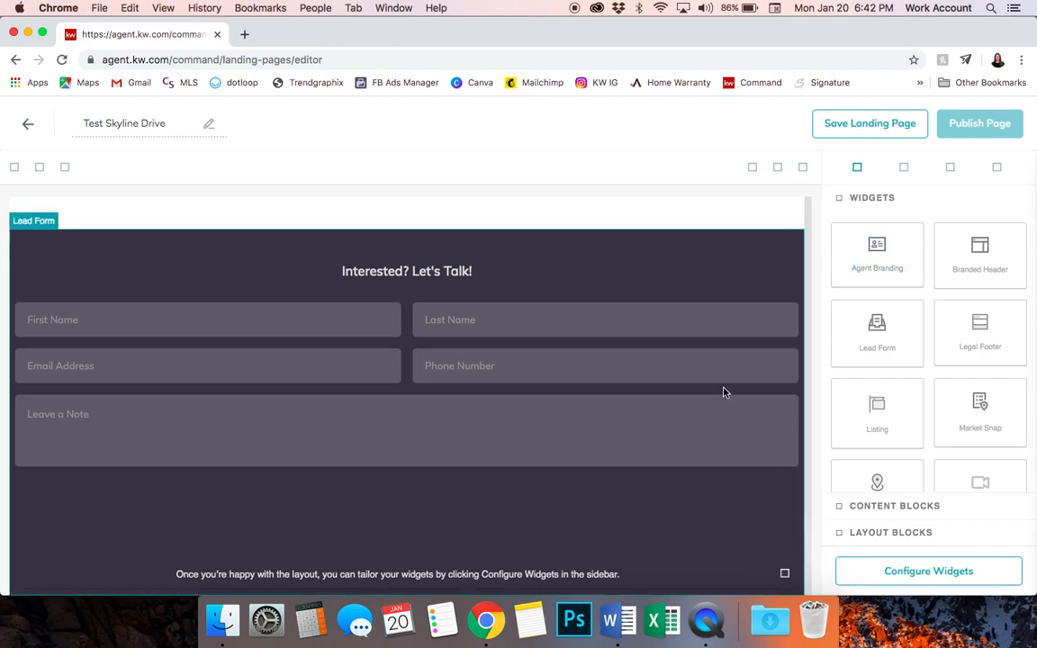
scroll(724, 391, down, 5)
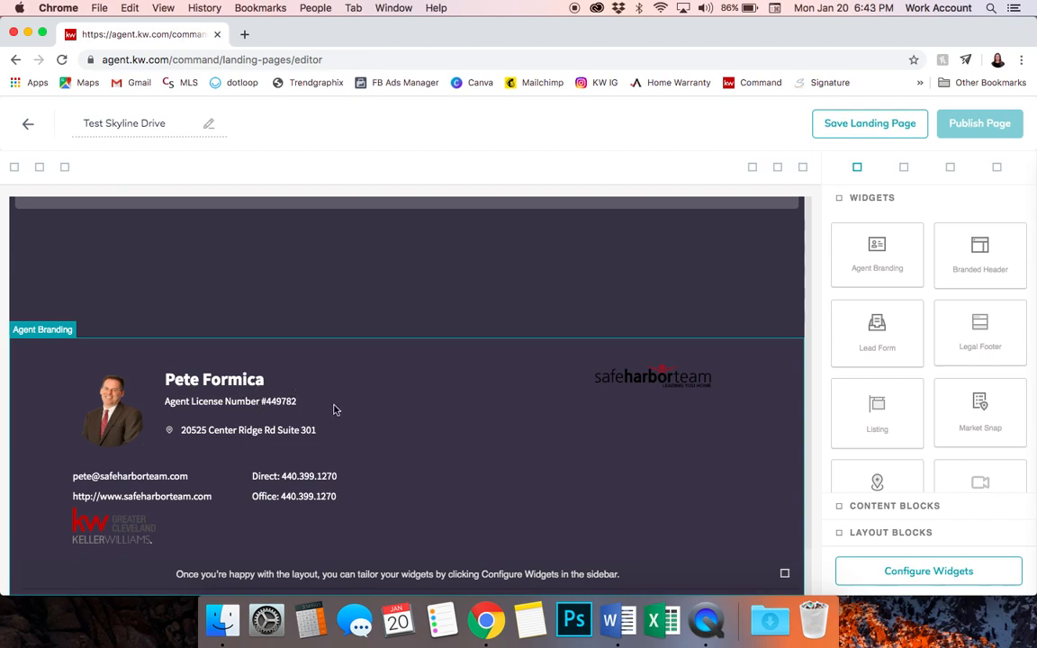
scroll(923, 426, down, 3)
scroll(923, 426, up, 2)
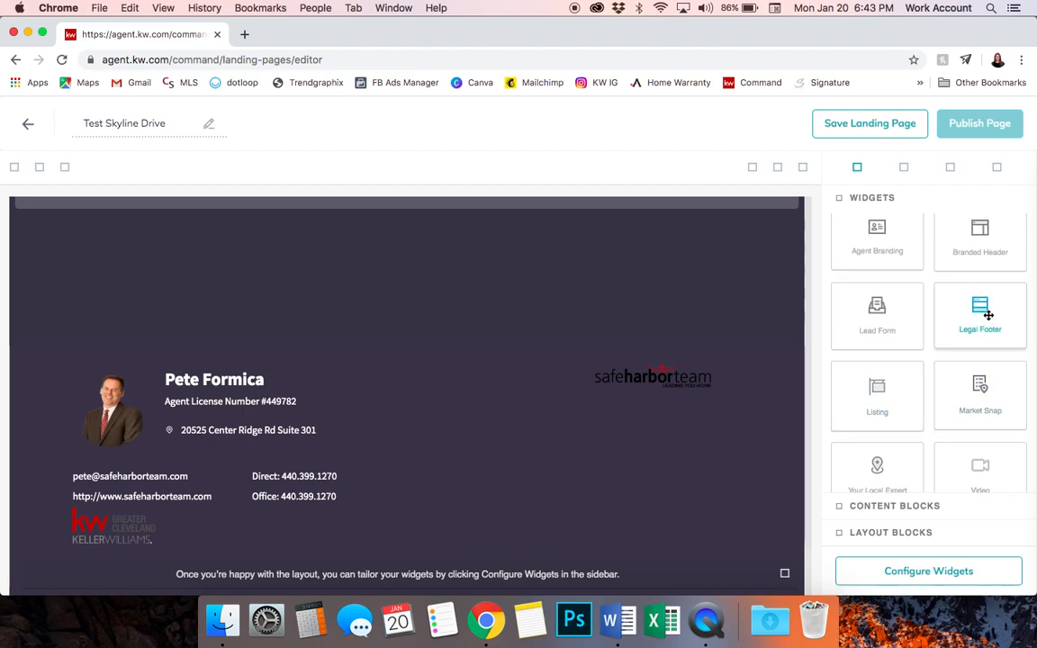
Add the Keller Williams Greater Cleveland Legal Footer at the bottom of the page
drag(987, 305, 548, 340)
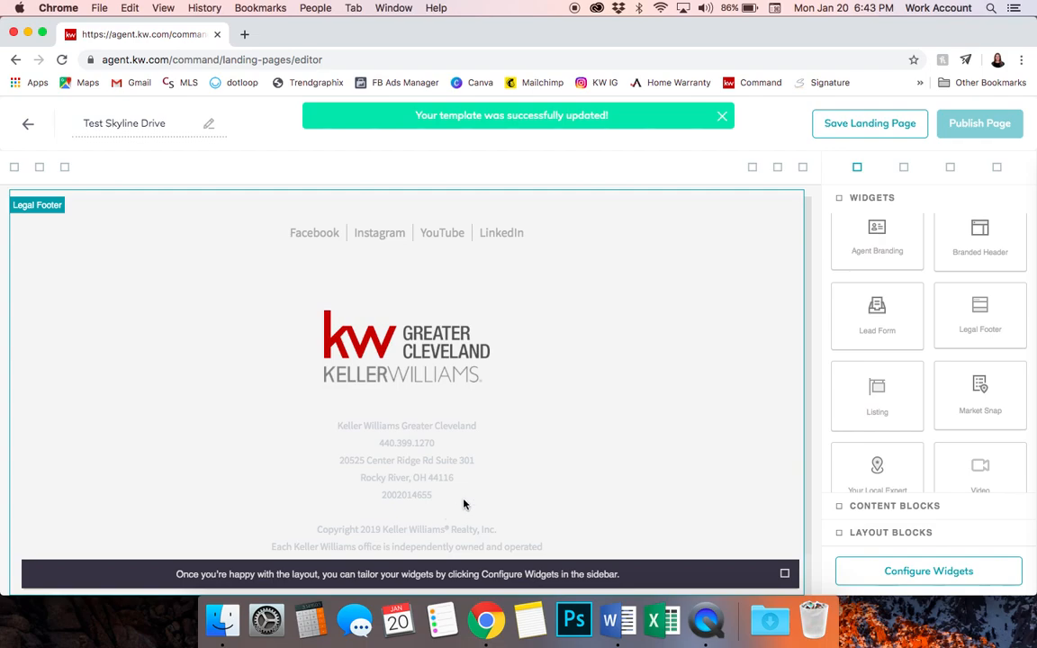
scroll(548, 303, up, 10)
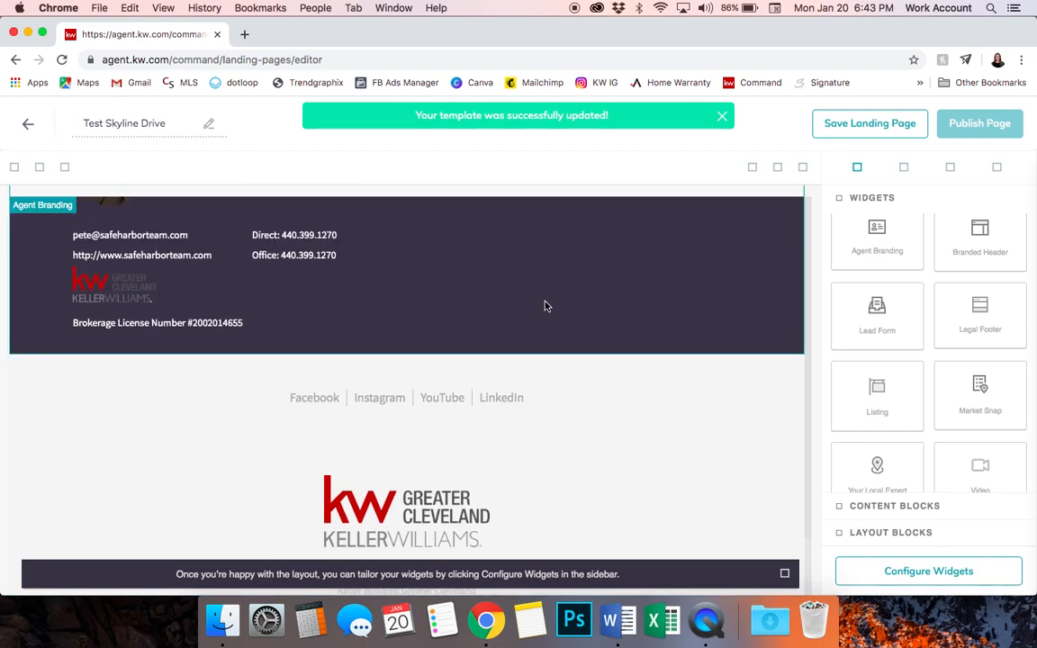
scroll(546, 302, up, 10)
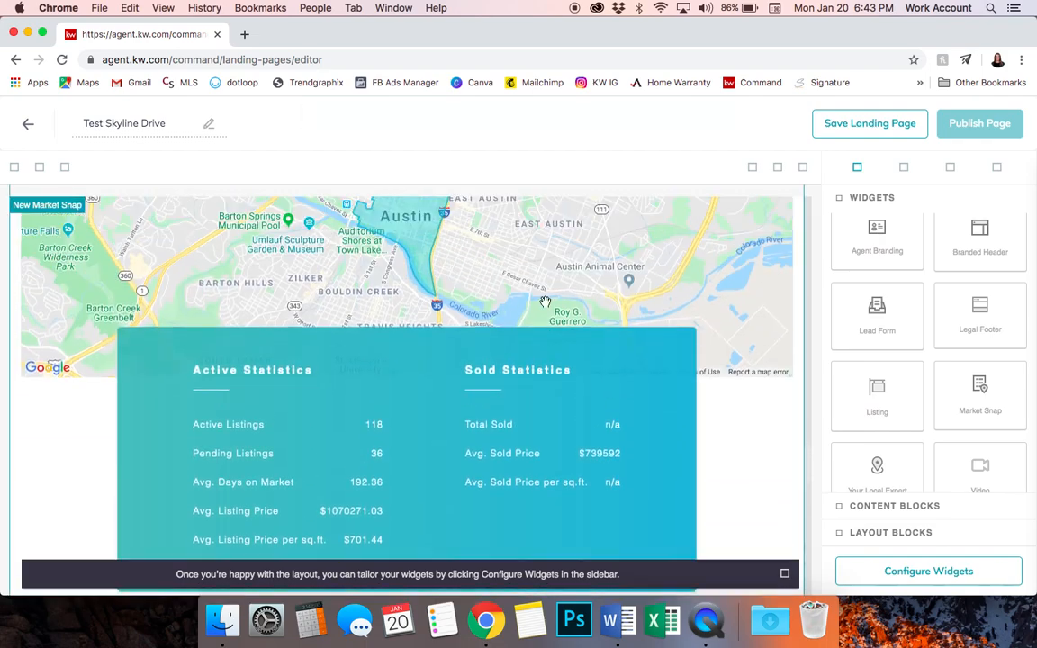
From the widget checklist, give the branded header the tagline 'Your Local Expert' and apply it
click(921, 576)
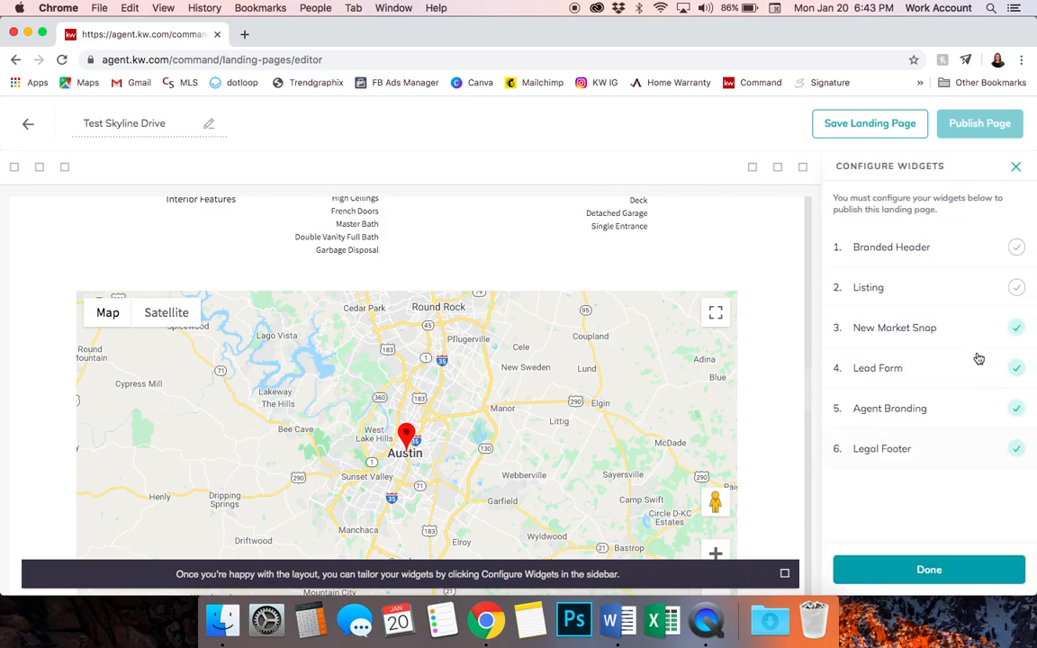
click(914, 247)
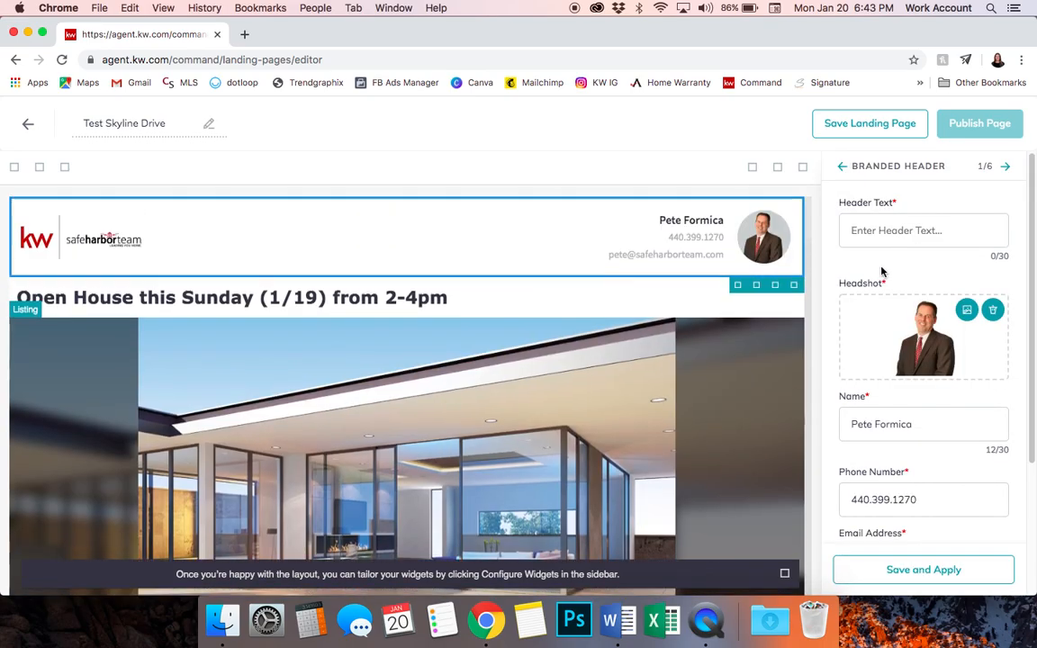
click(896, 230)
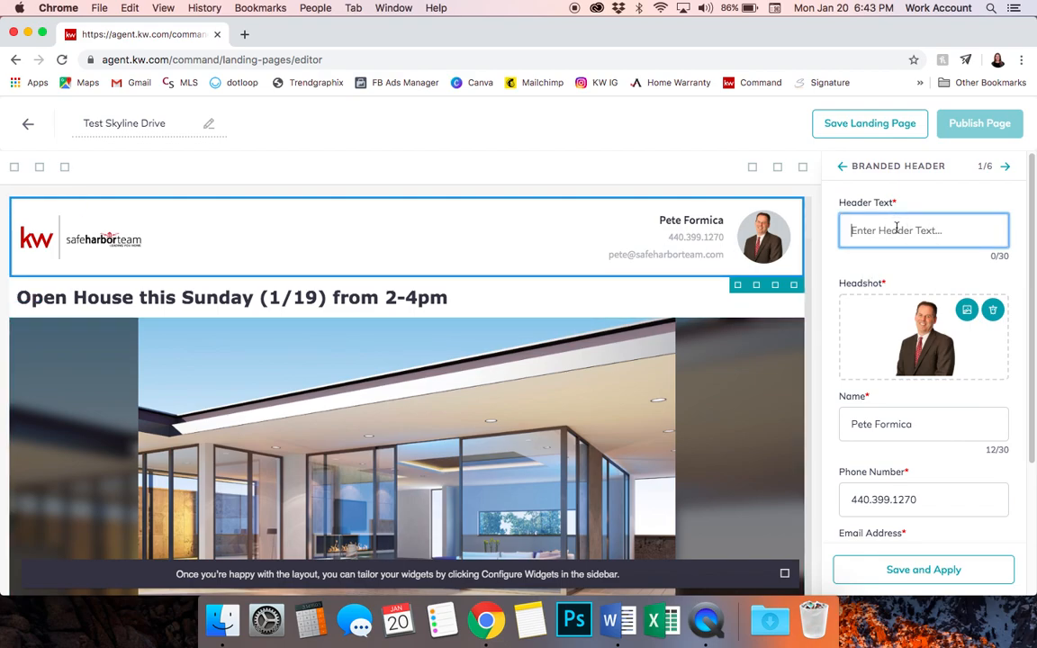
text(Your Local Expert)
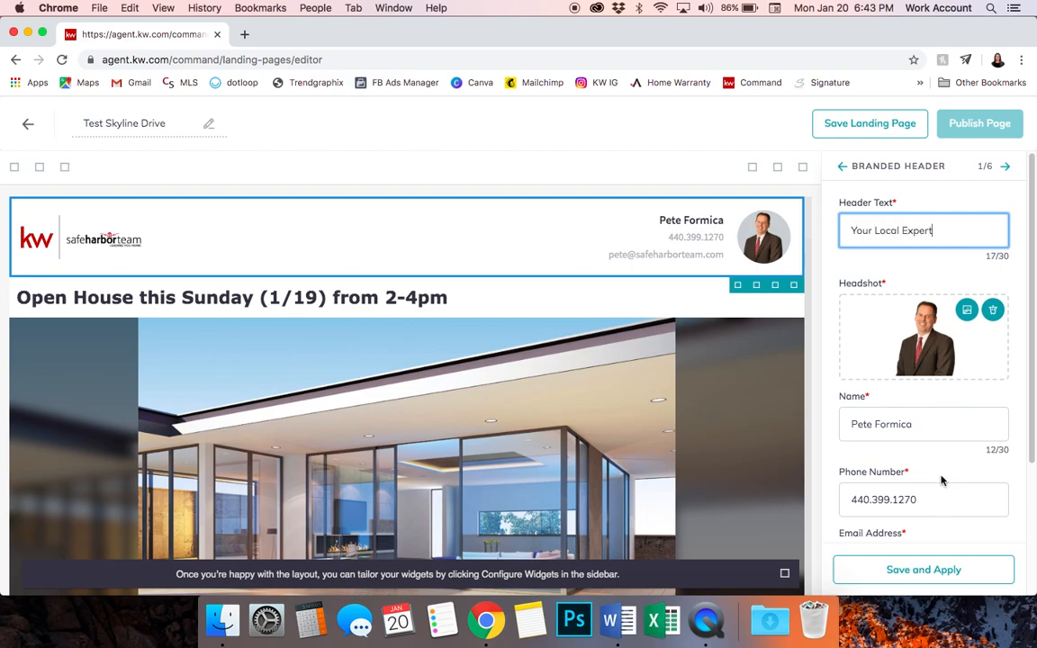
scroll(941, 480, down, 5)
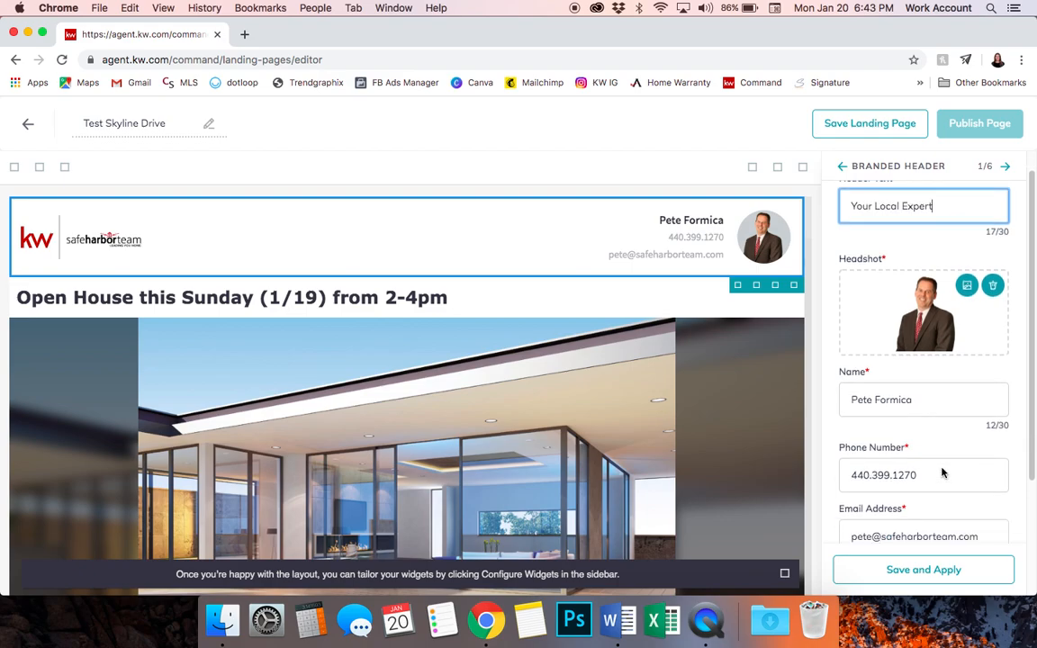
click(904, 571)
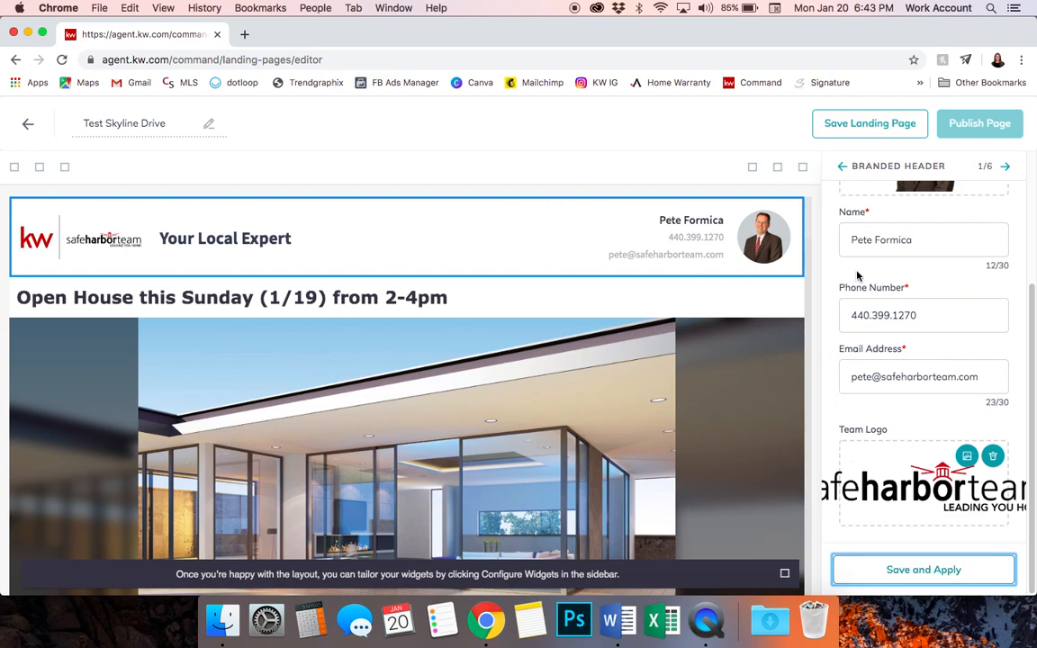
click(844, 167)
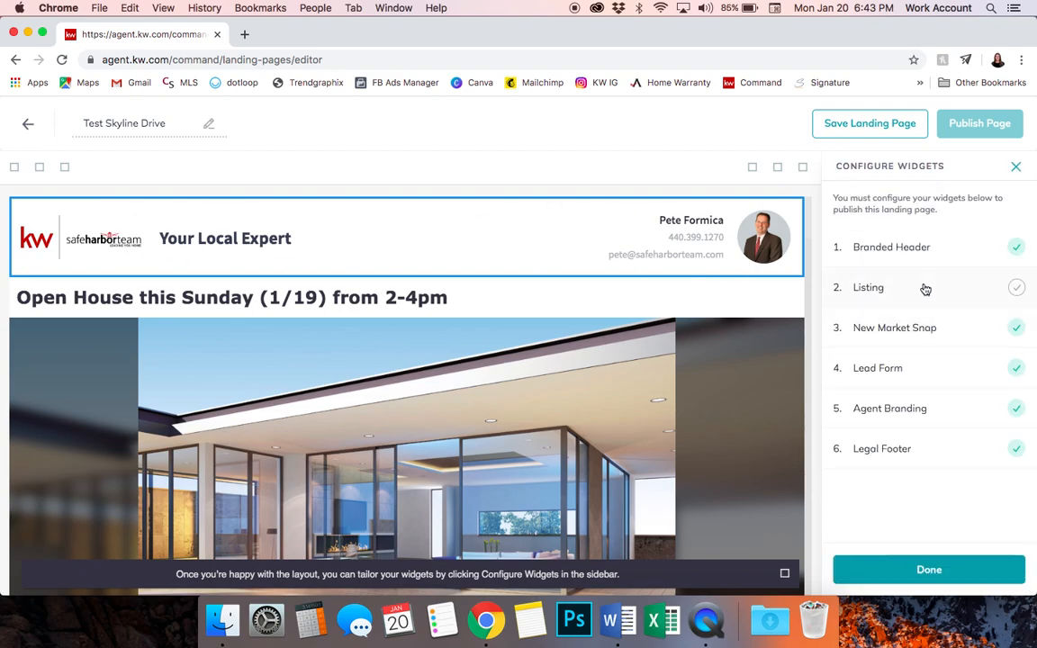
click(925, 288)
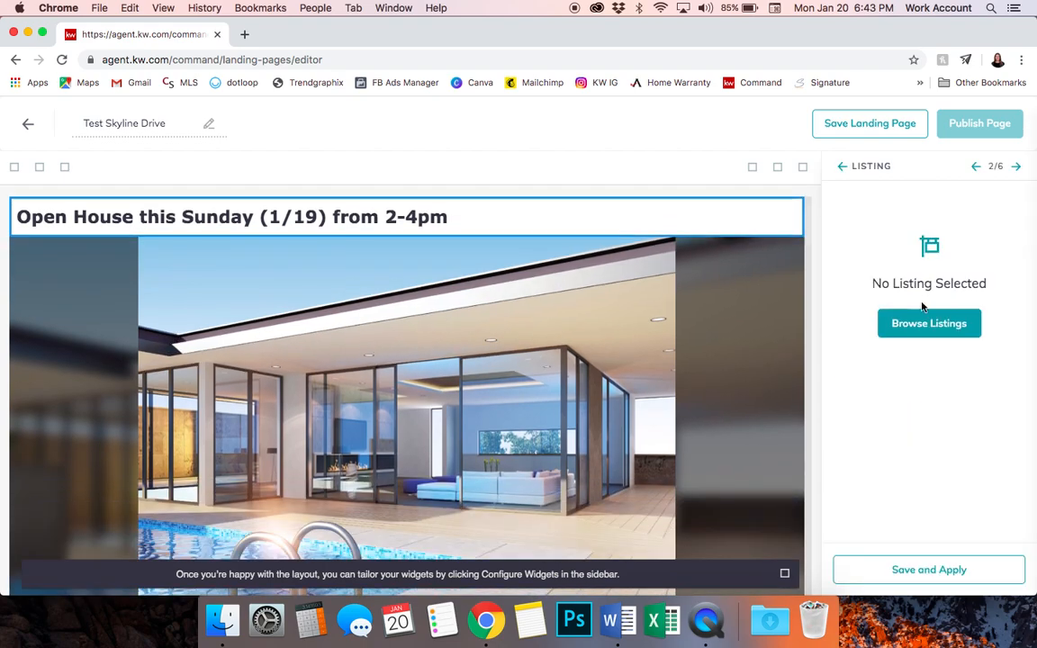
click(912, 326)
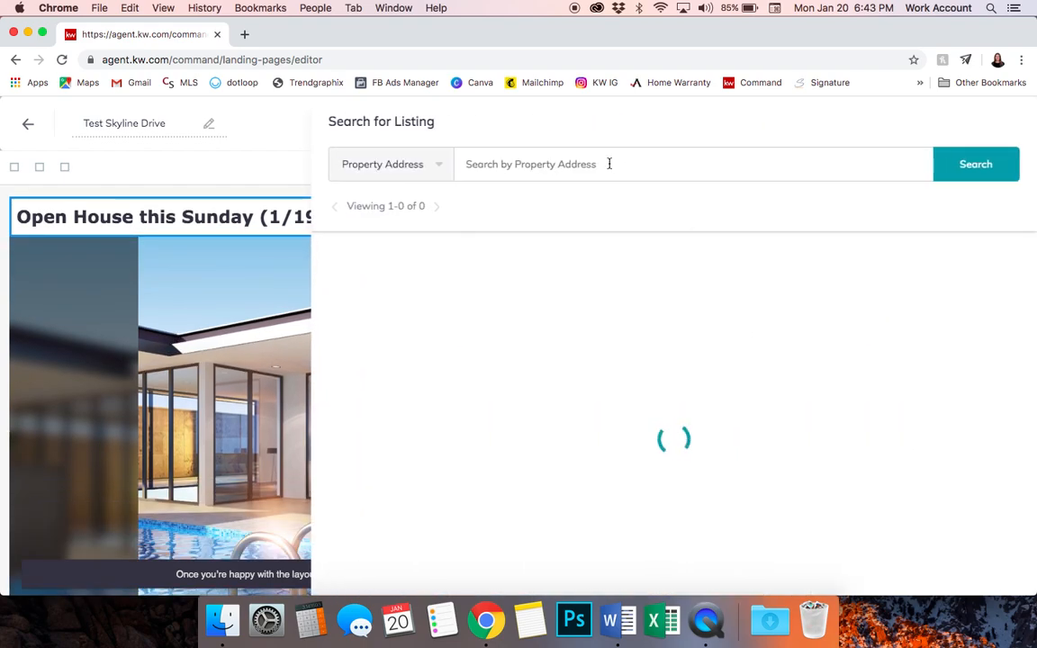
click(568, 165)
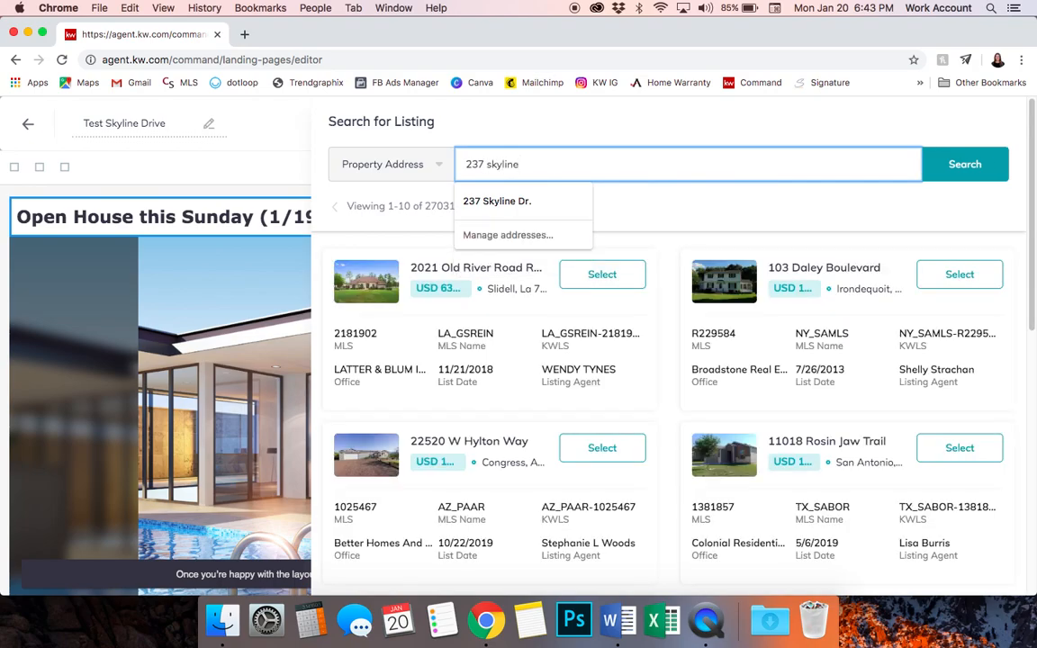
click(567, 203)
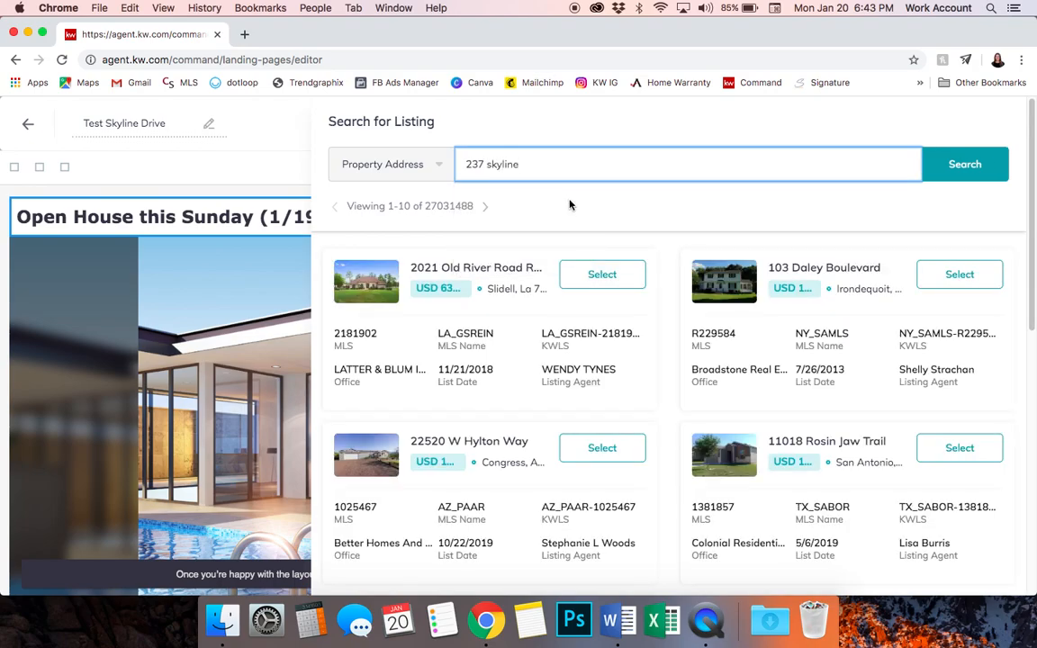
click(975, 171)
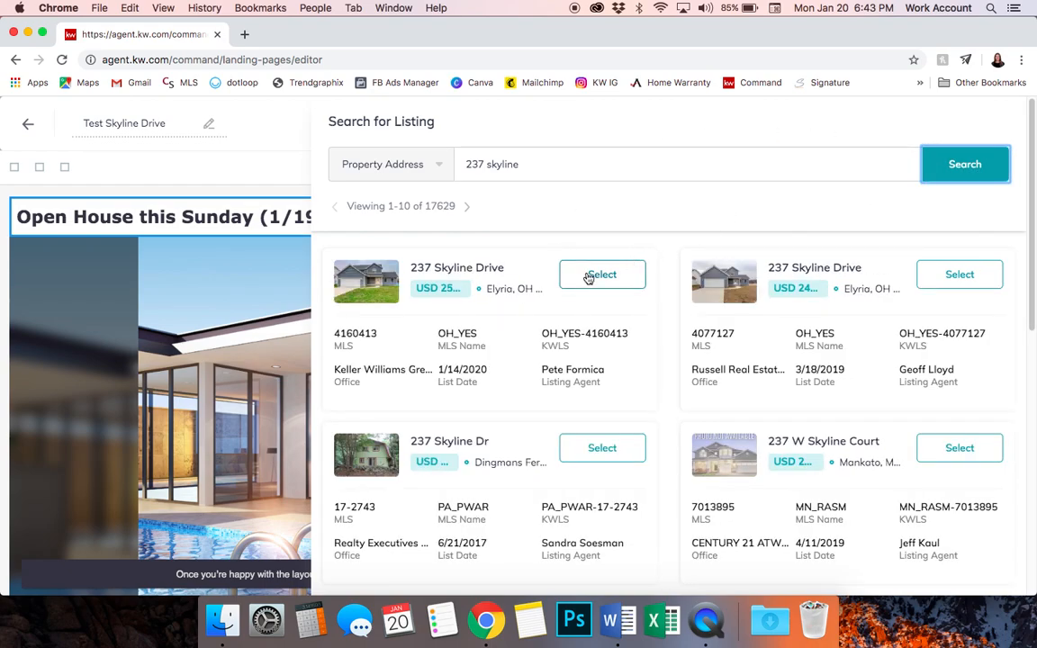
click(588, 278)
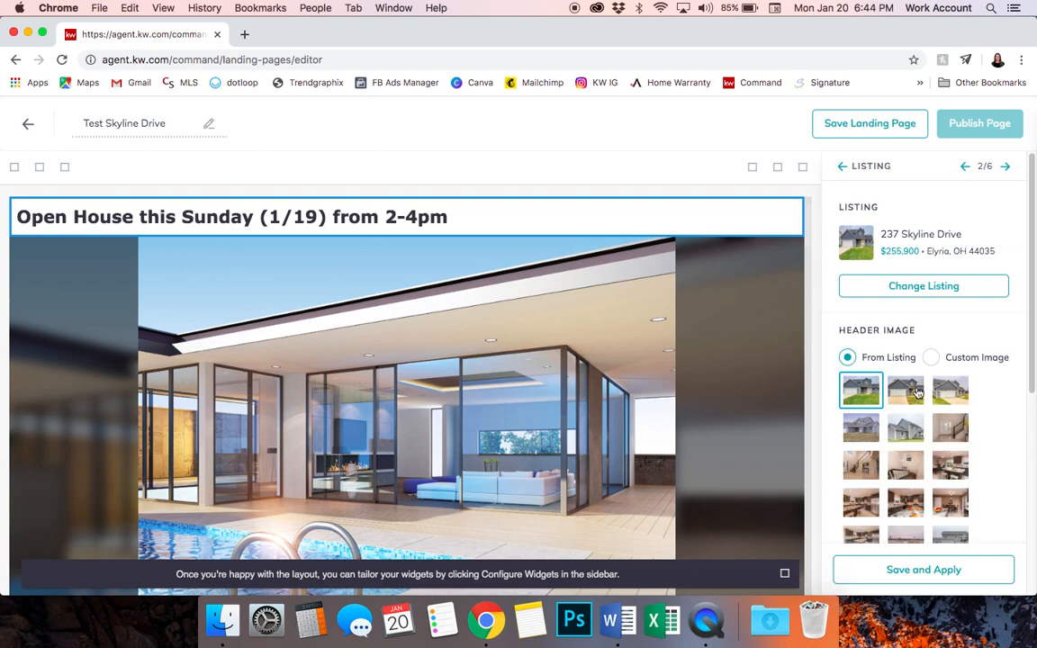
Keep From Listing header images, pick the gray-sided house front photo, and save and apply
scroll(917, 391, down, 3)
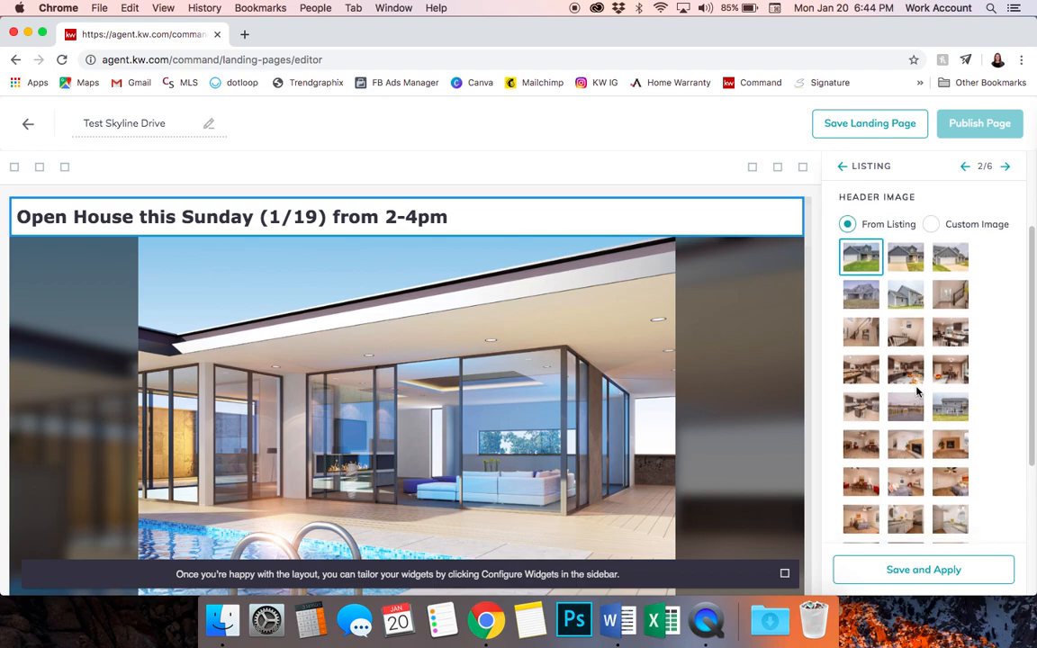
click(928, 229)
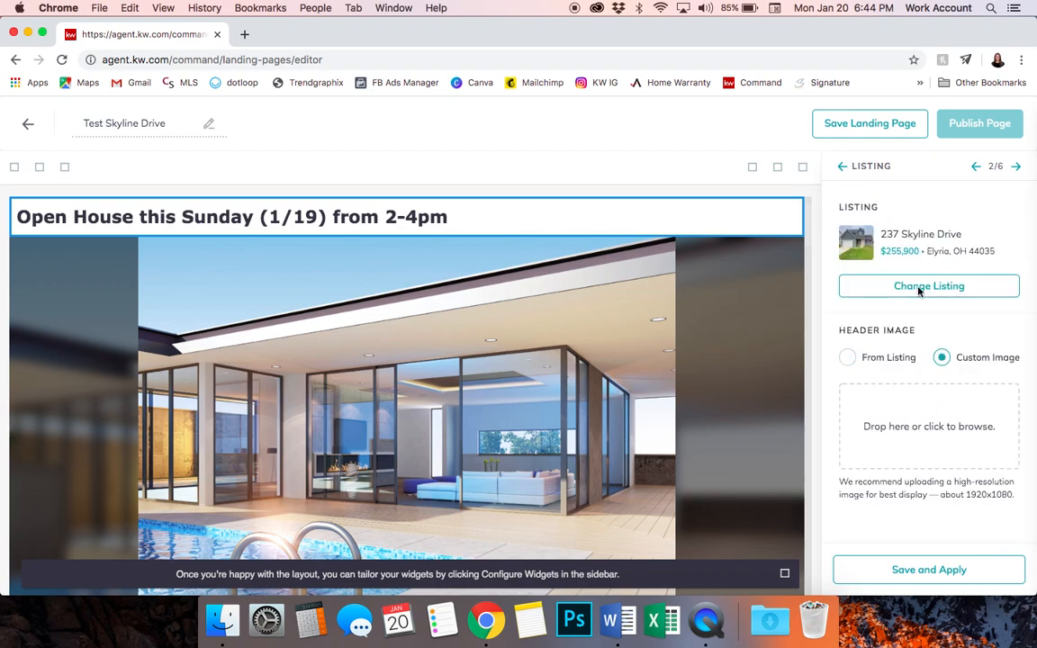
click(848, 358)
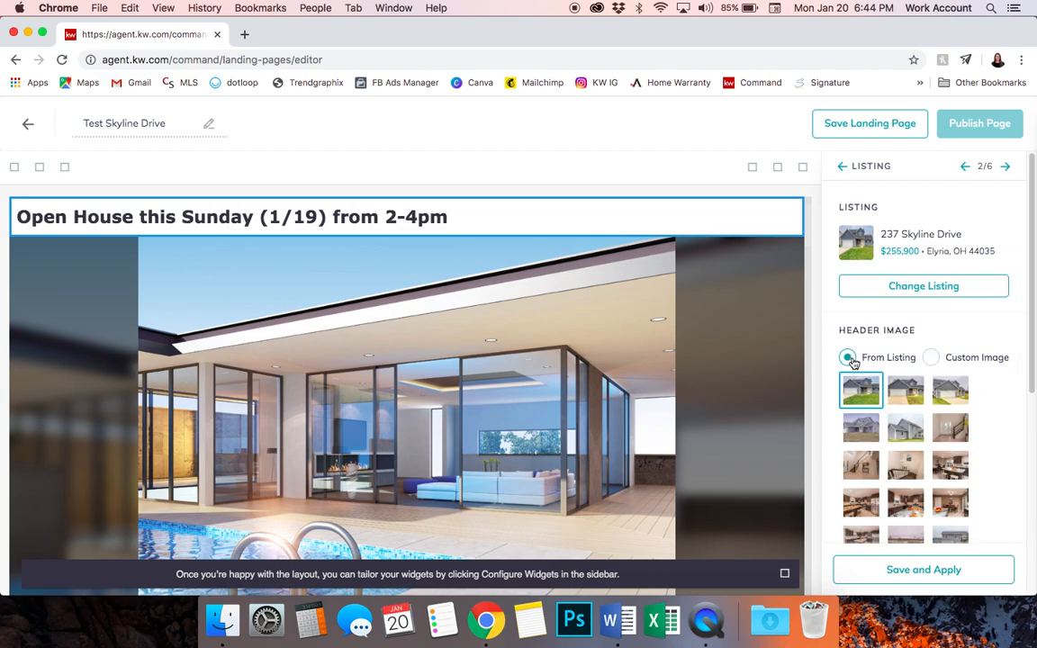
scroll(892, 477, down, 2)
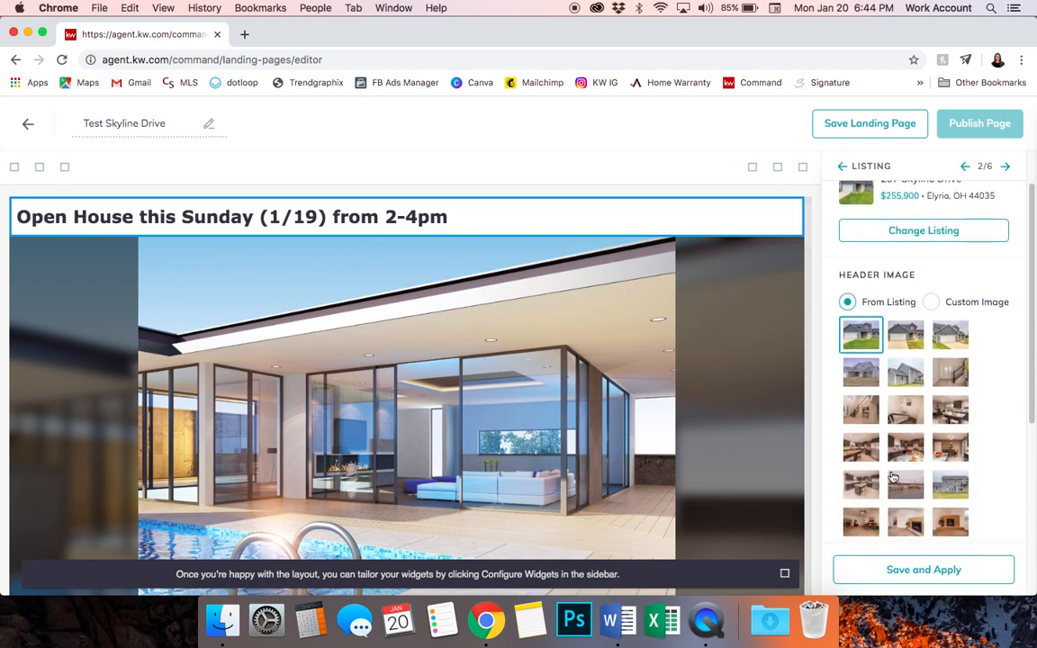
click(910, 373)
click(870, 382)
click(909, 570)
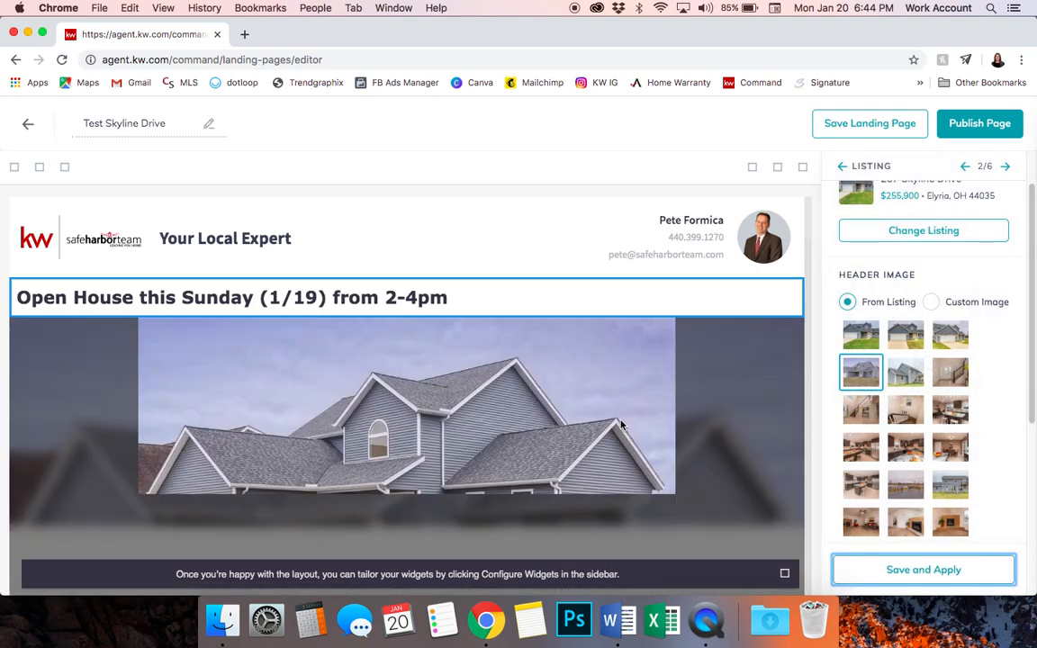
Scroll the page preview and page through the listing photo gallery to the kitchen photos
scroll(621, 424, down, 3)
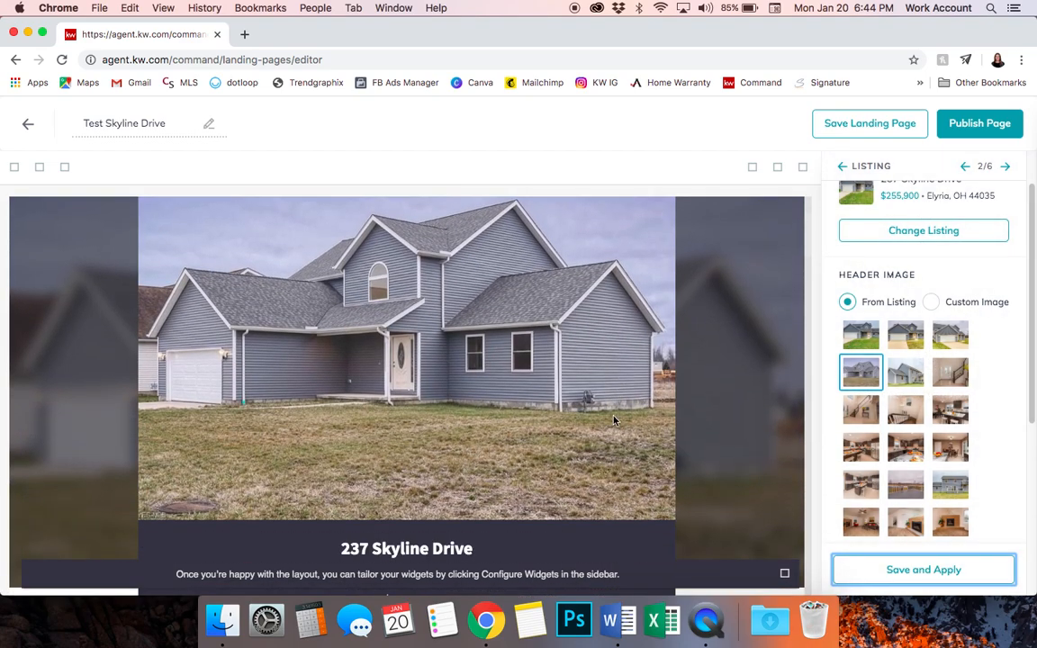
scroll(424, 358, down, 3)
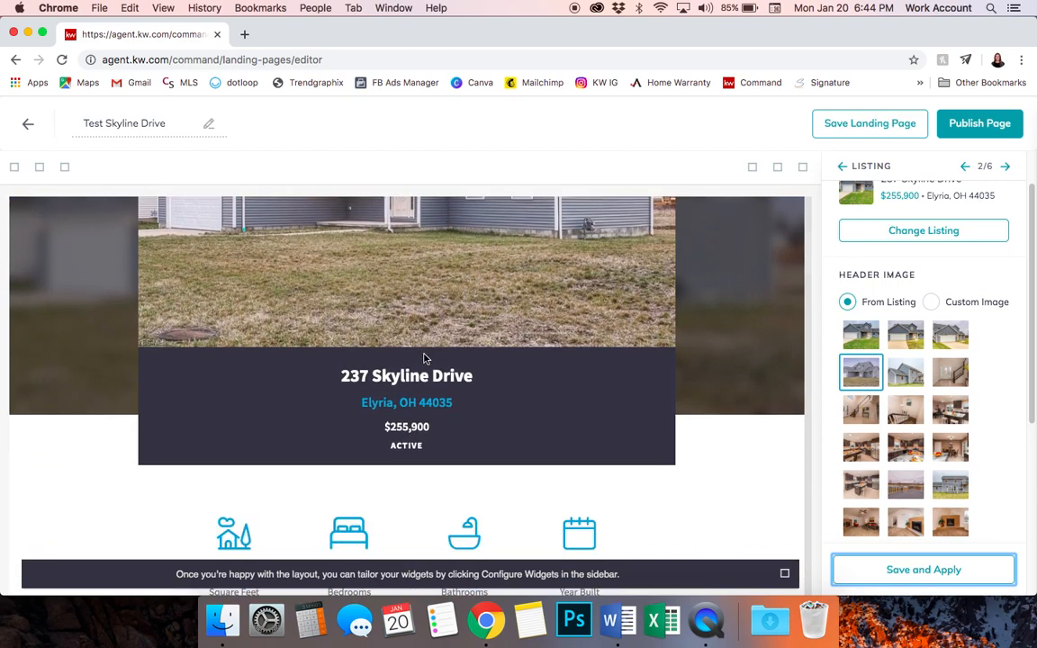
scroll(425, 358, down, 4)
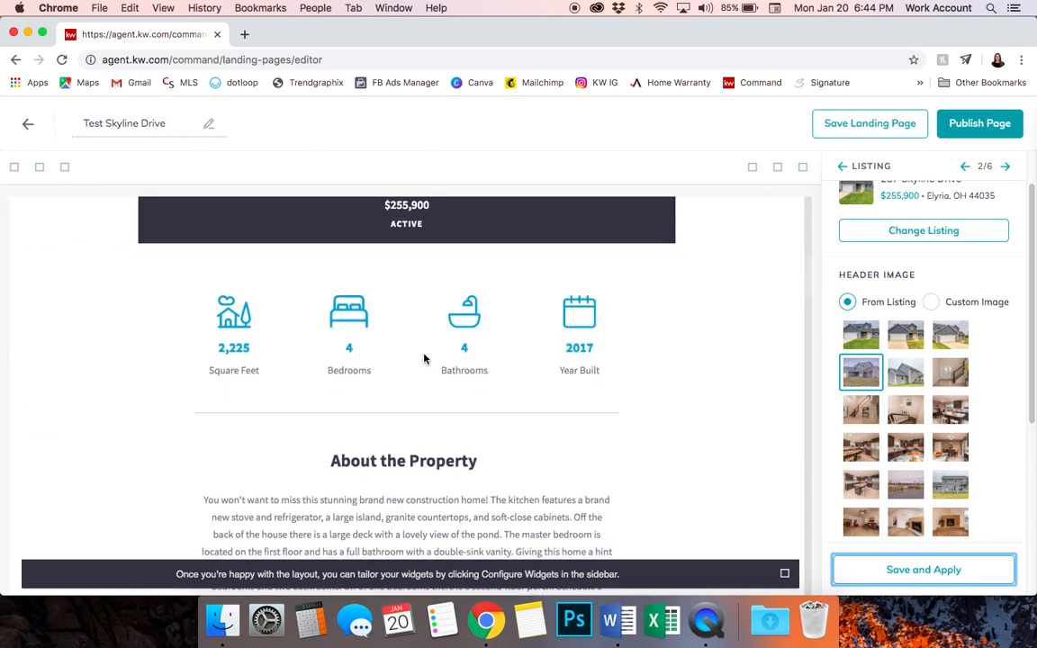
scroll(421, 342, down, 1)
scroll(403, 433, down, 3)
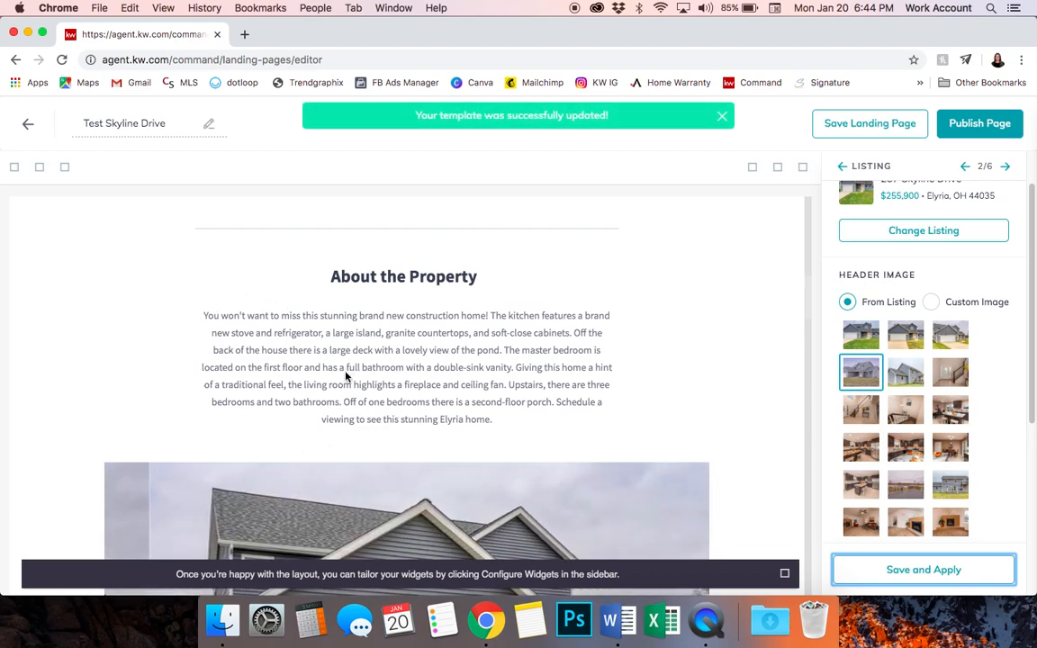
scroll(347, 376, down, 8)
scroll(345, 376, down, 1)
scroll(345, 376, up, 3)
click(745, 345)
click(743, 340)
click(743, 340)
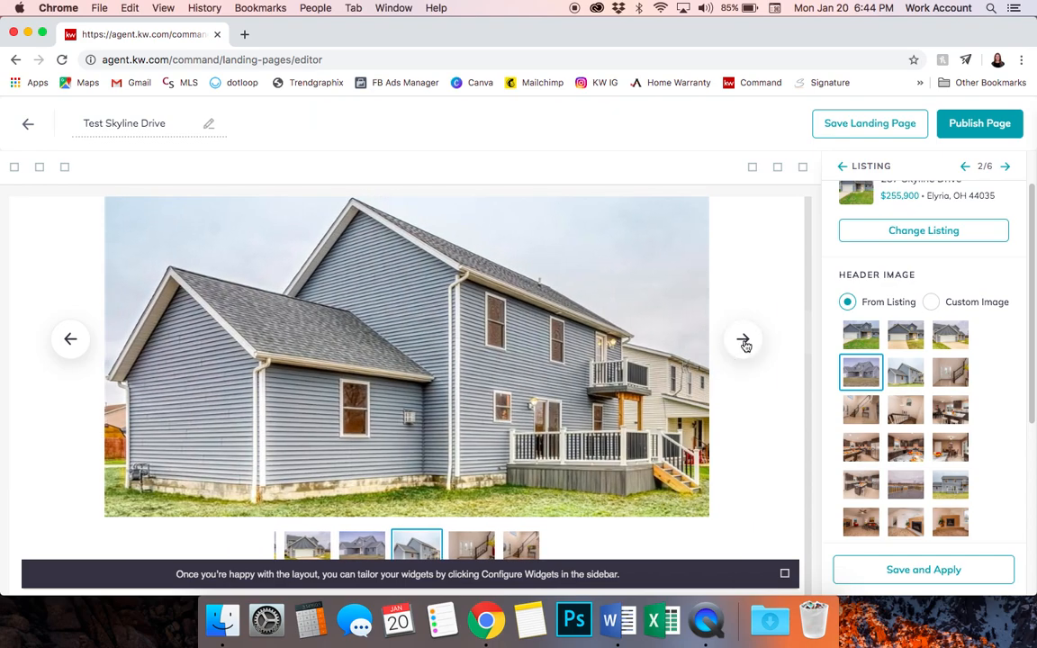
click(743, 340)
click(743, 340)
click(743, 342)
click(743, 342)
click(744, 342)
click(743, 342)
click(743, 341)
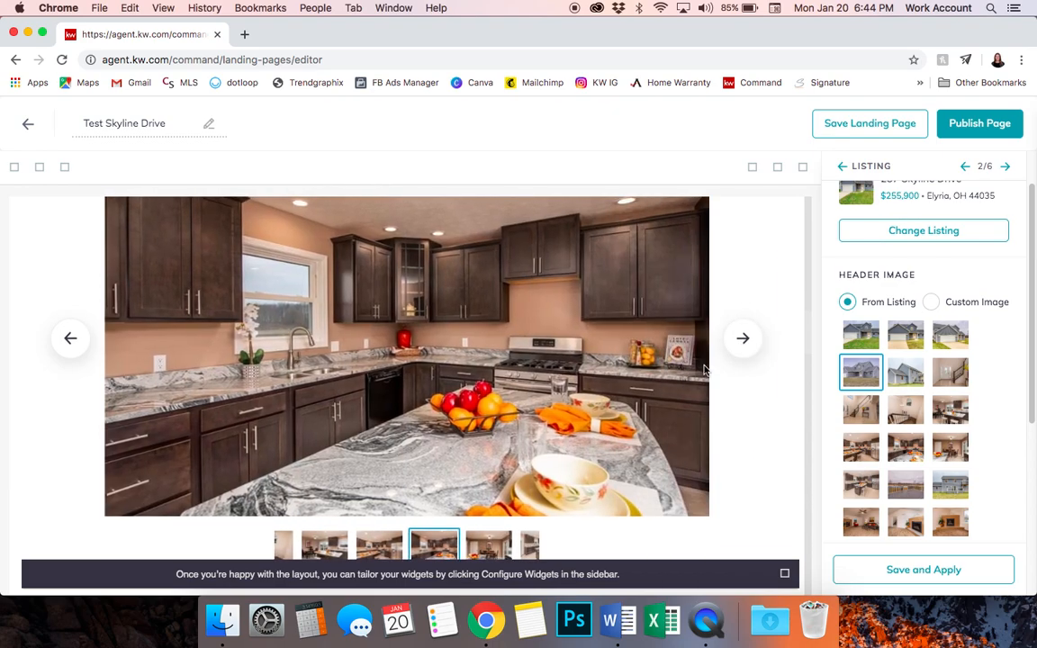
Review the rest of the page and save and apply the listing settings again
scroll(706, 370, down, 5)
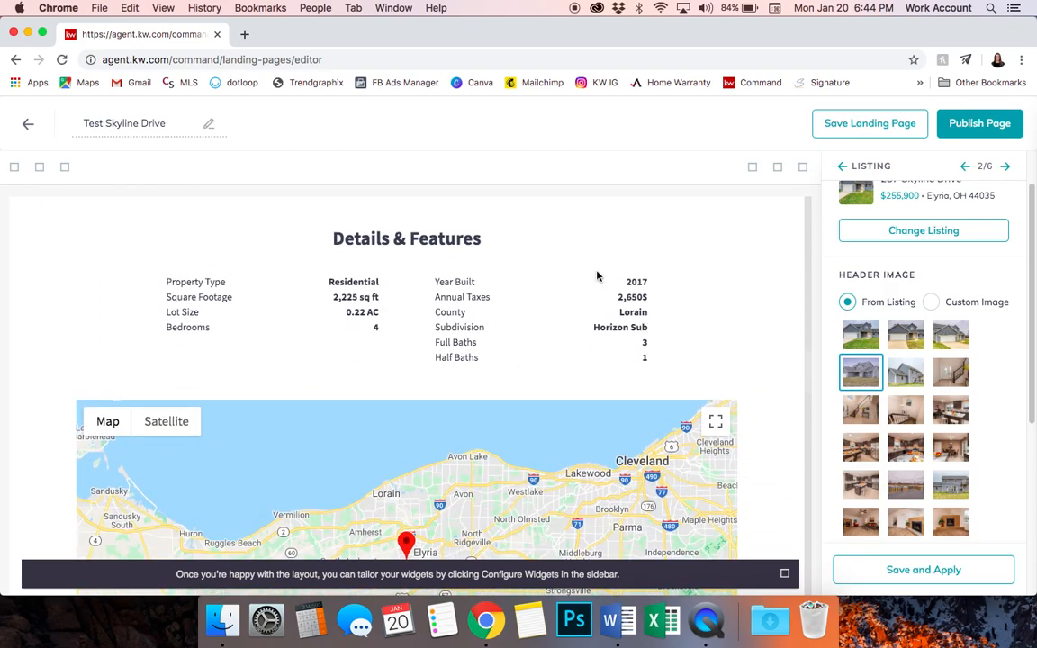
scroll(627, 332, down, 3)
scroll(497, 360, down, 5)
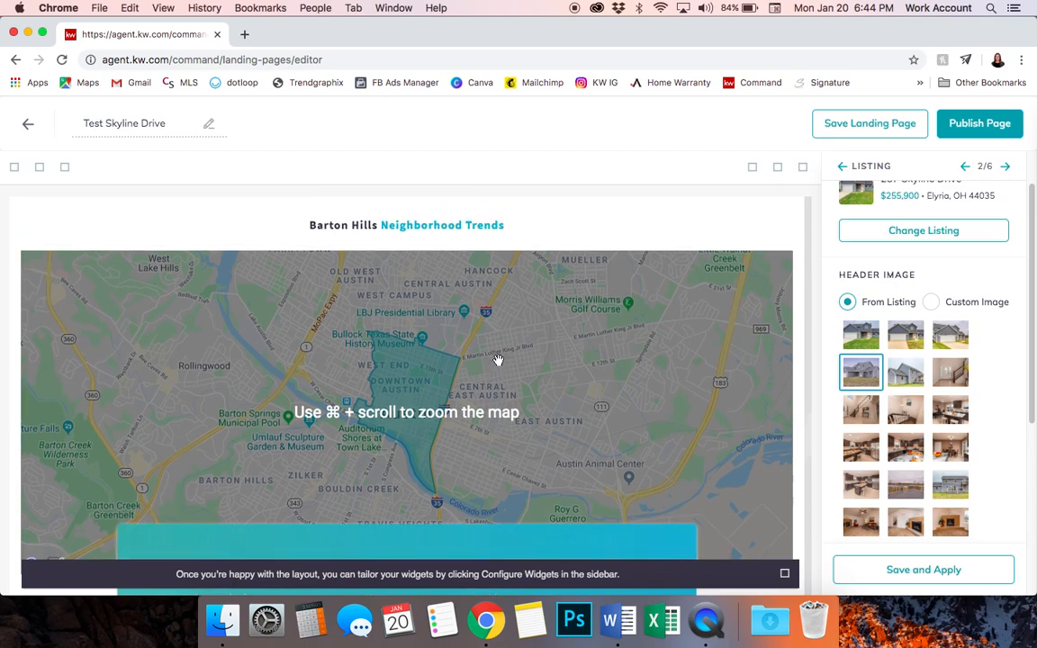
scroll(497, 360, down, 5)
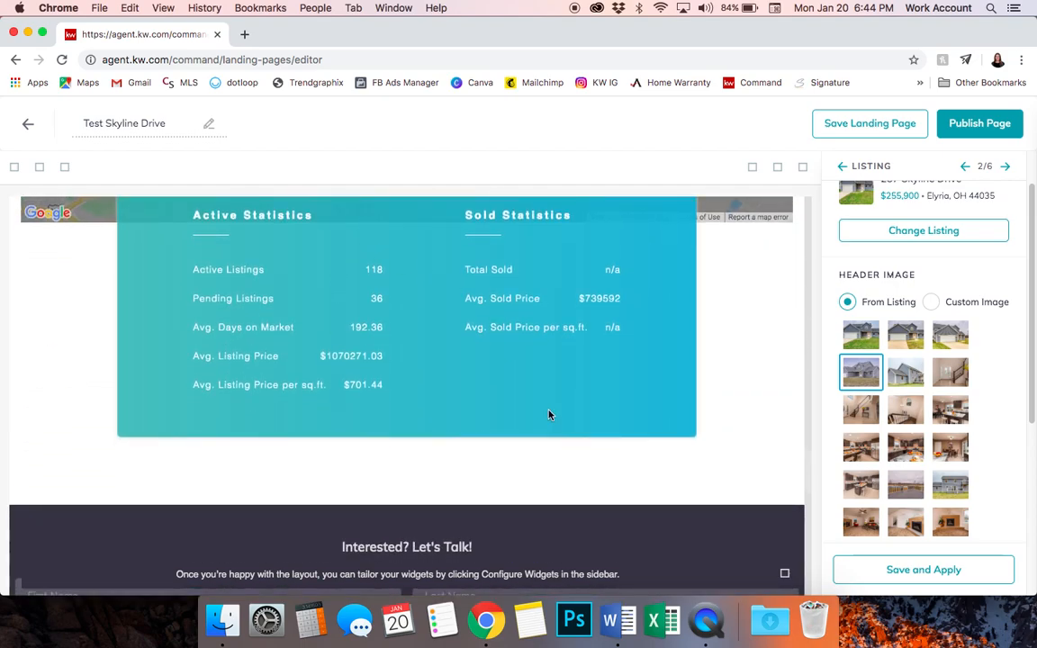
scroll(549, 409, up, 2)
click(882, 571)
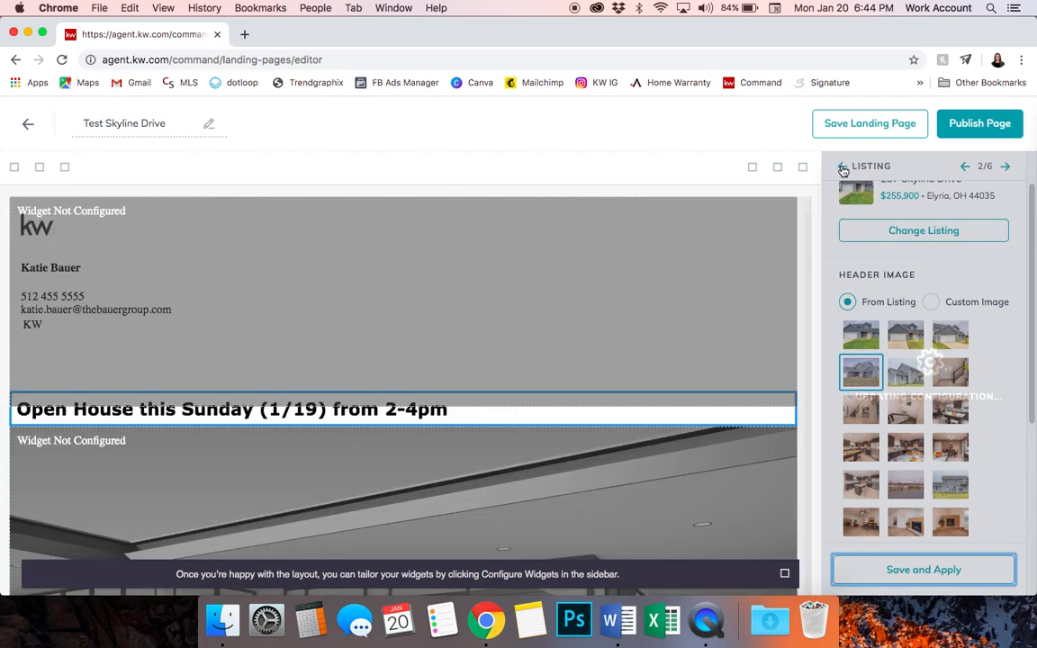
Open the New Market Snap widget and replace postal code 78701 with 44035
click(842, 167)
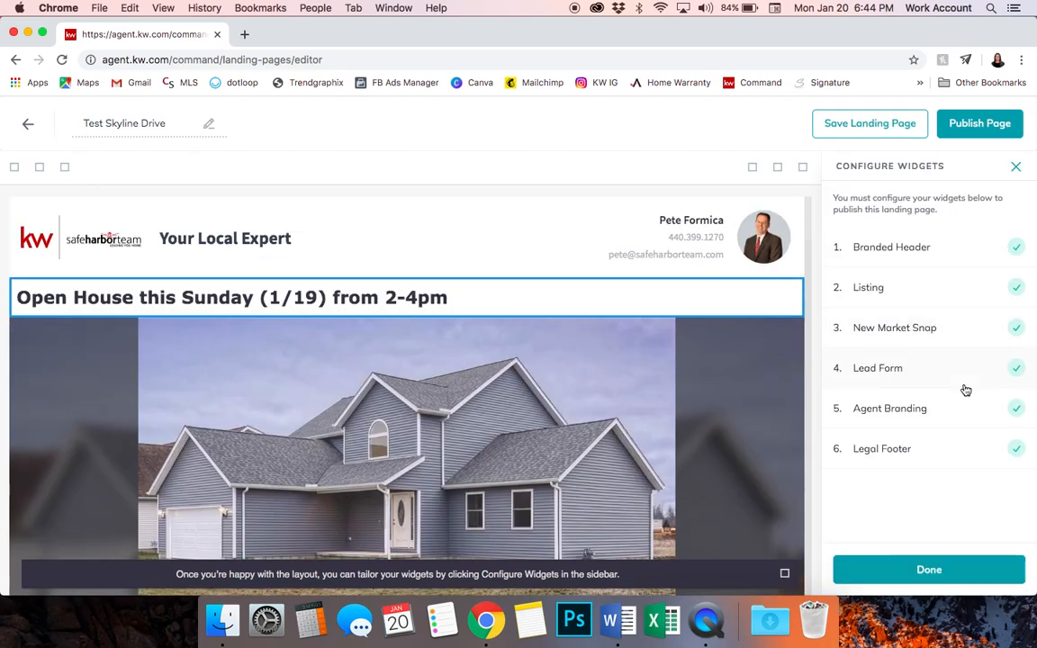
click(956, 329)
double_click(908, 287)
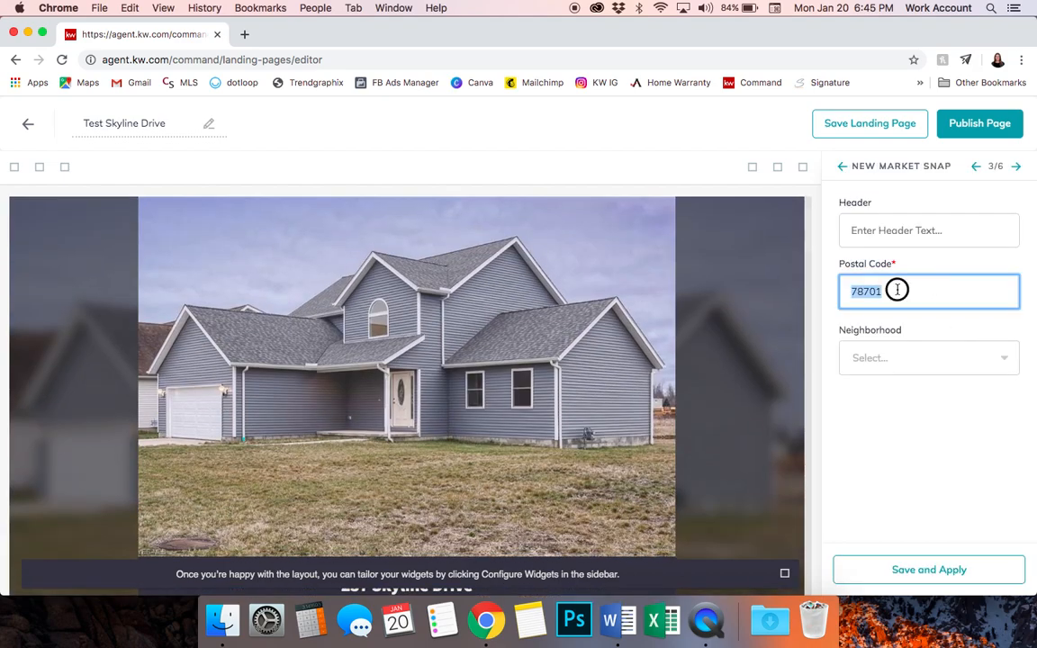
scroll(659, 324, down, 3)
scroll(660, 324, down, 1)
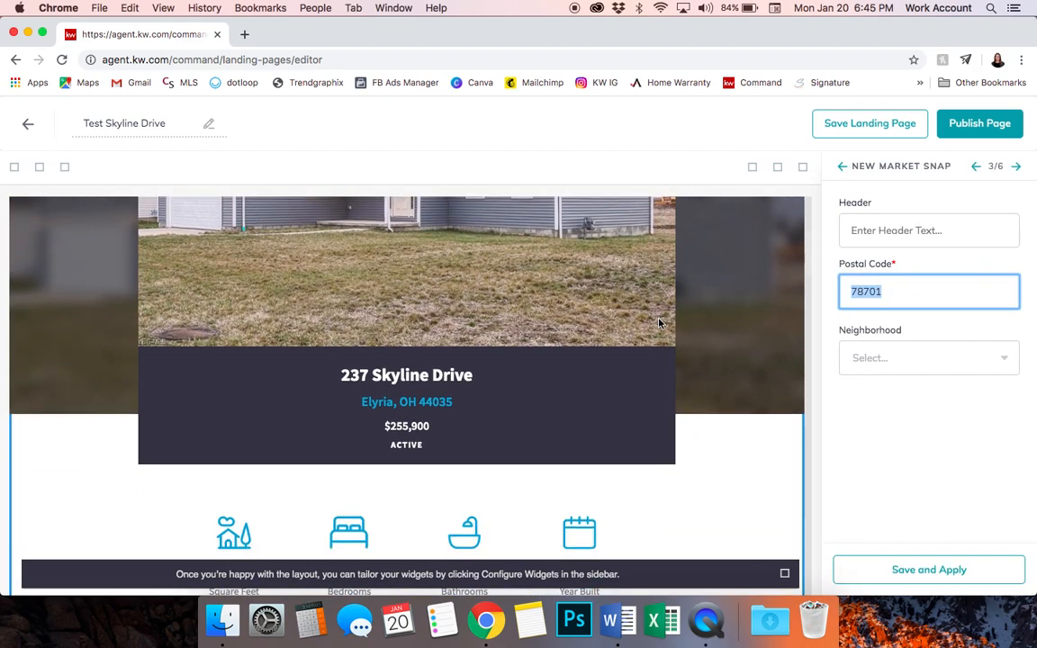
text(440)
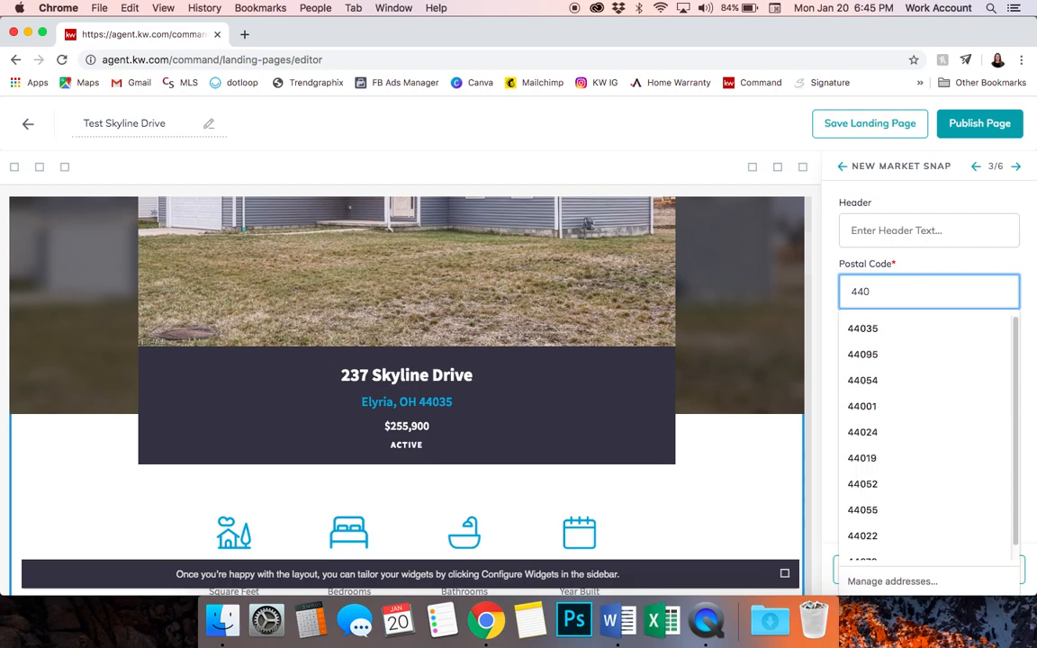
text(35)
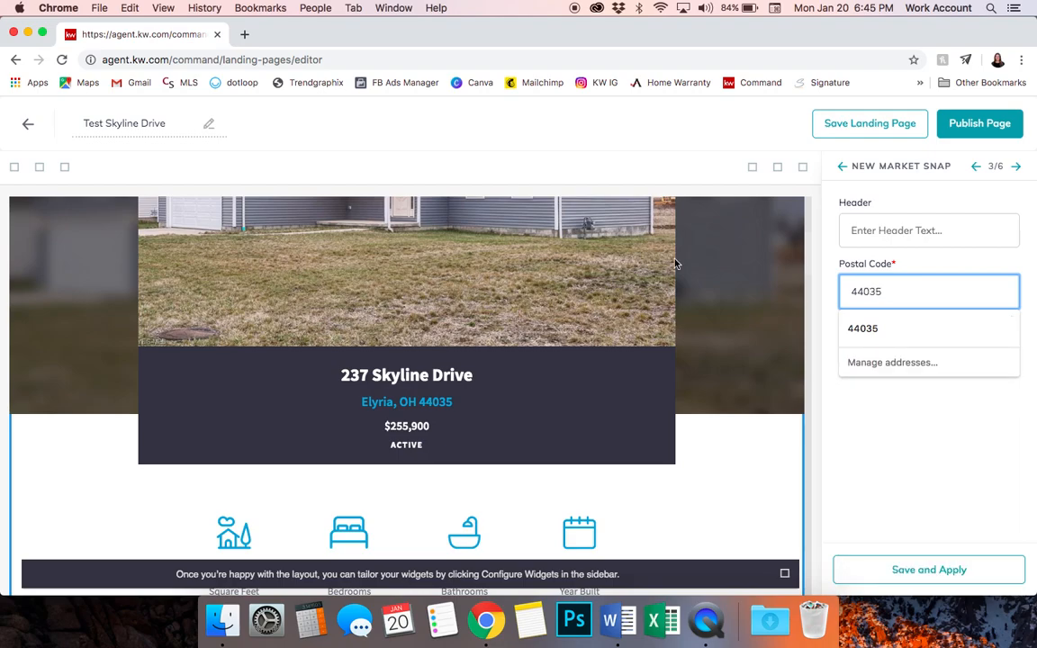
Set header 'Elyria Market Snapshot' and neighborhood Elyria Township, then save and apply
click(879, 231)
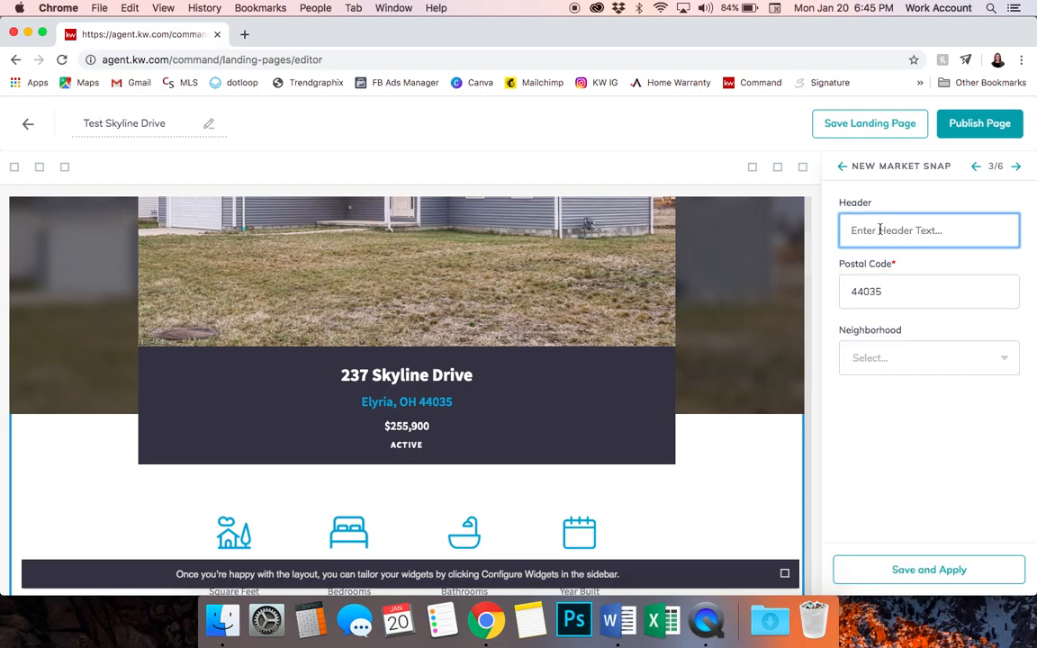
text(Elyria Market Snapshot)
click(947, 366)
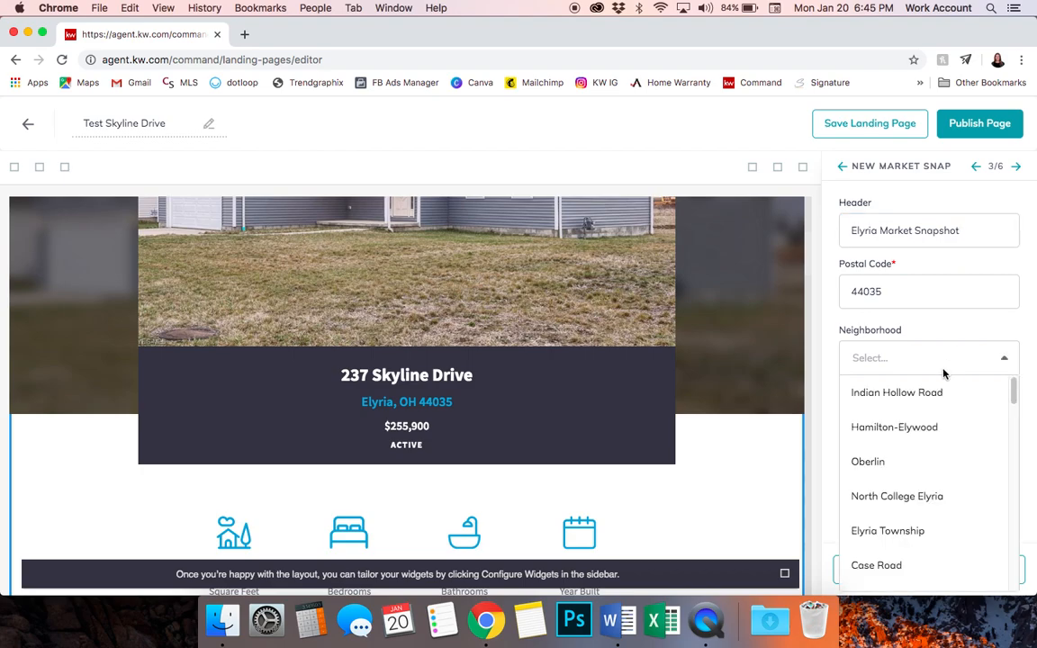
click(915, 530)
click(922, 570)
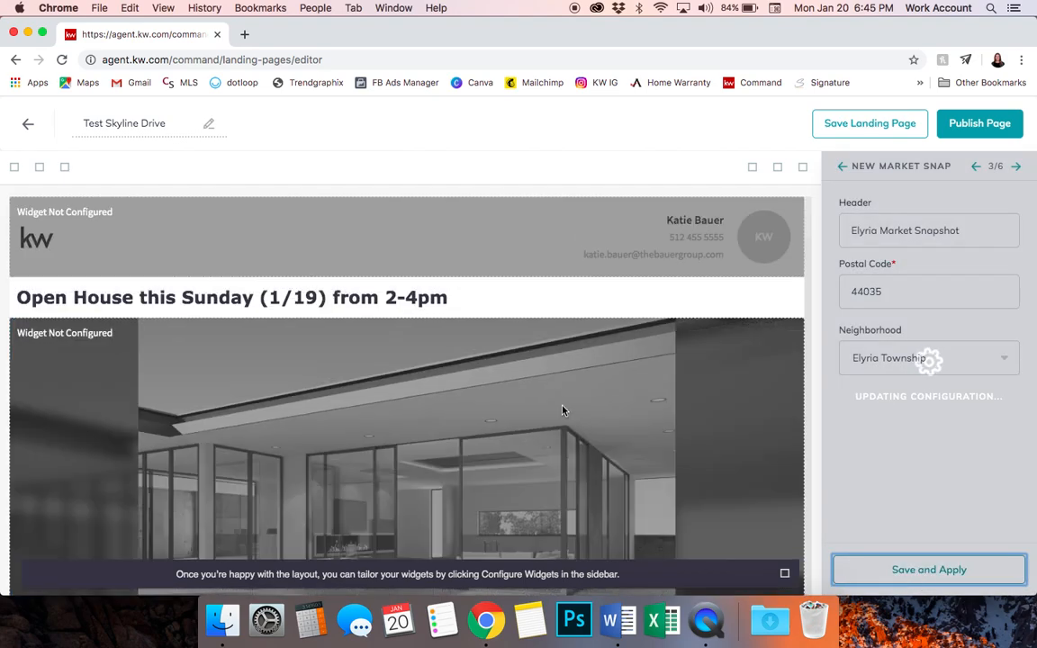
Check the Elyria Market Snapshot section in the preview, then return to the widget checklist
scroll(563, 410, down, 10)
scroll(562, 410, down, 10)
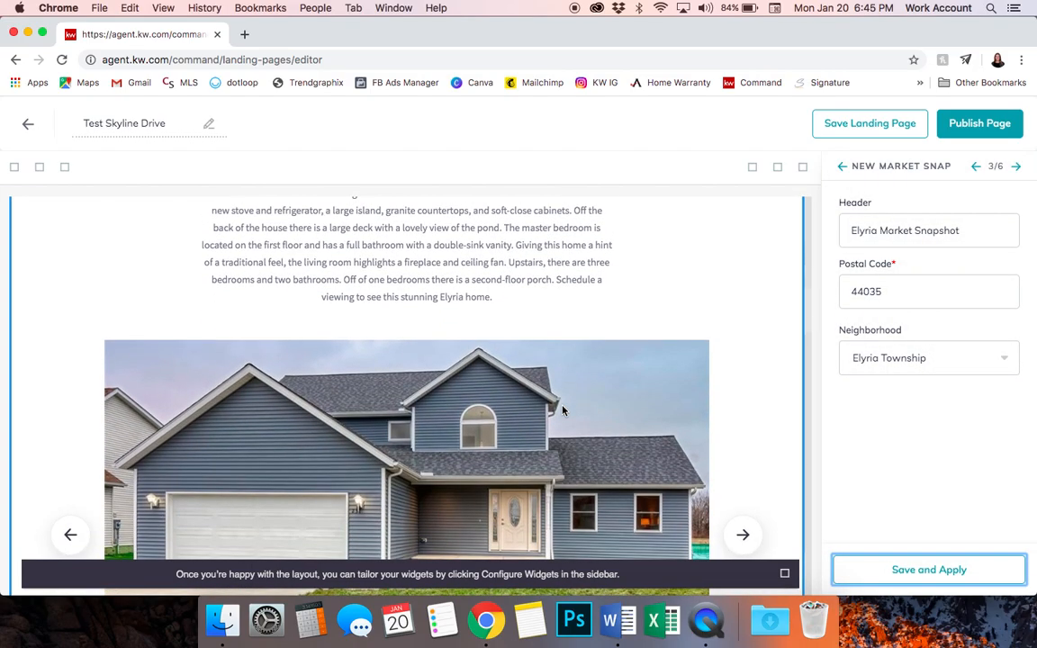
scroll(563, 406, down, 10)
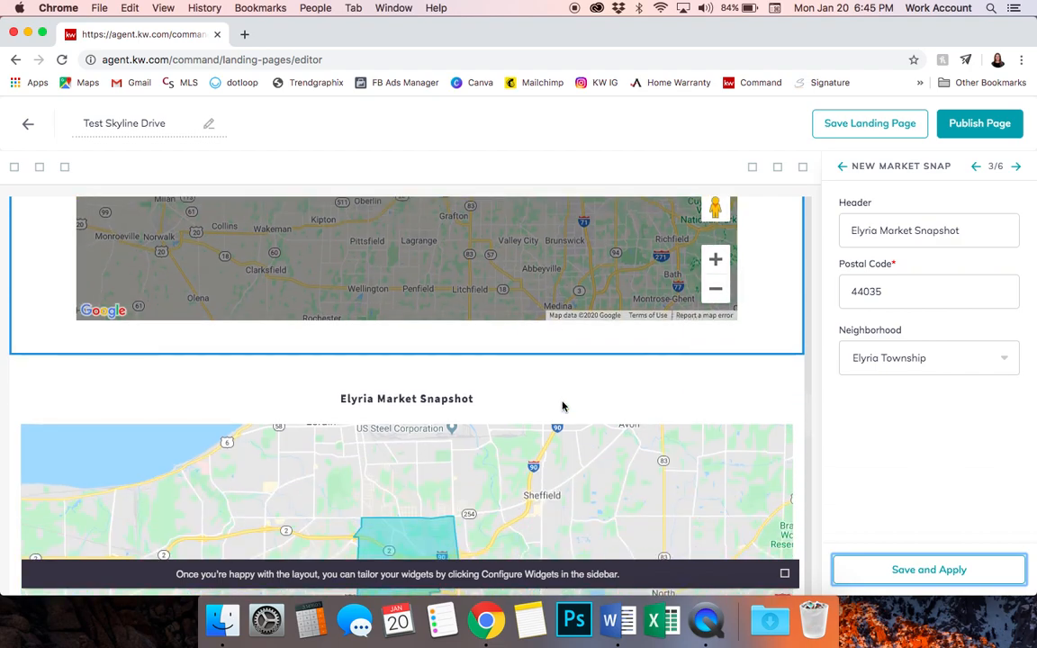
scroll(405, 357, down, 8)
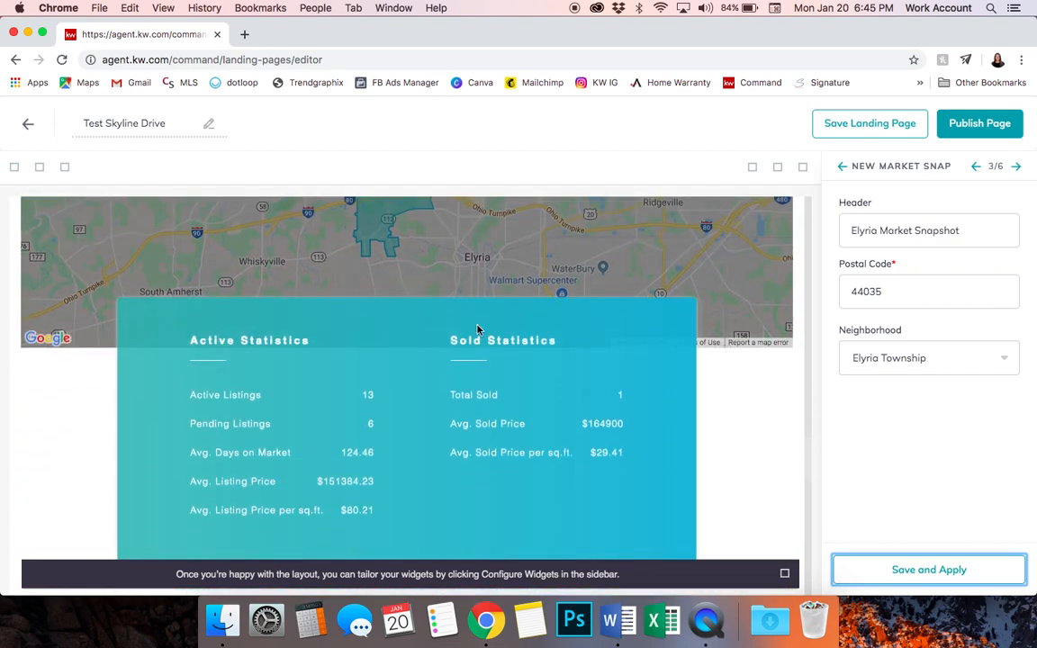
scroll(502, 490, down, 6)
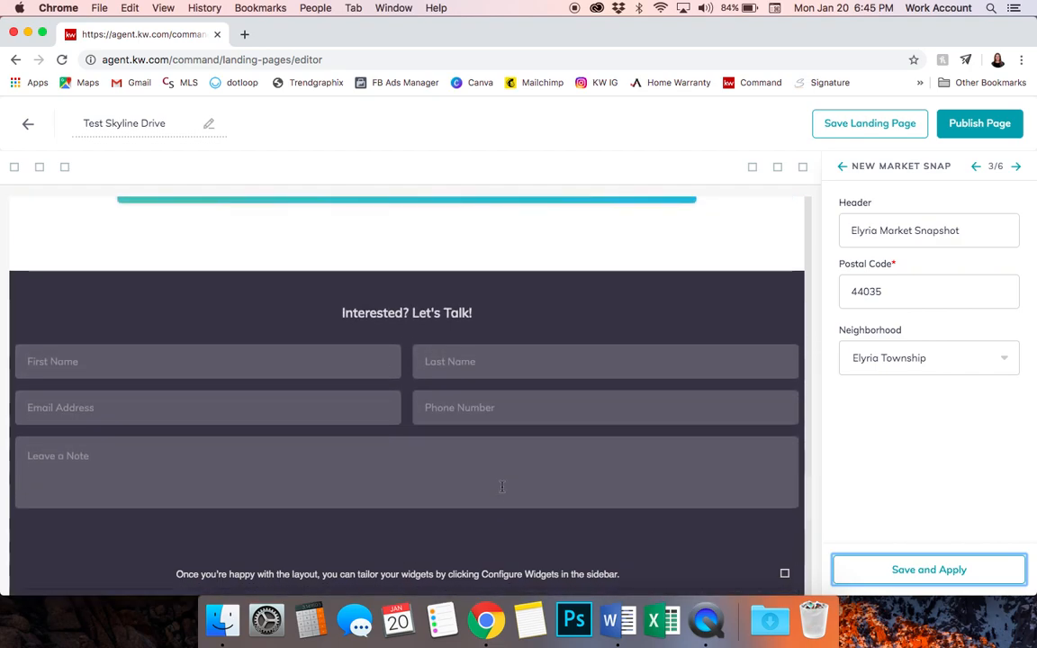
scroll(419, 394, down, 3)
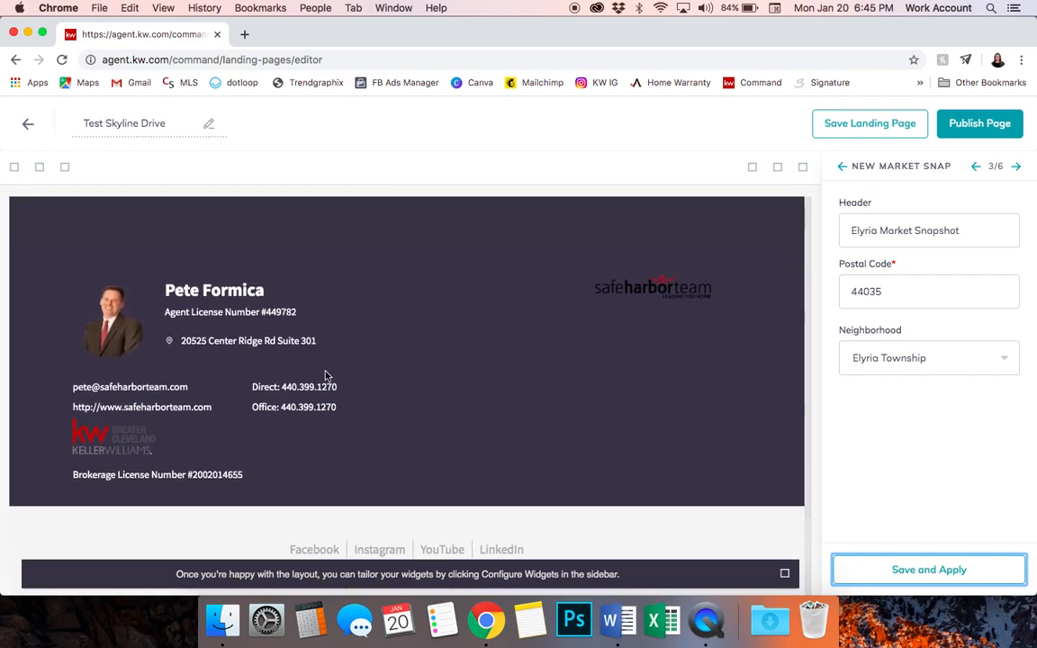
scroll(300, 365, down, 4)
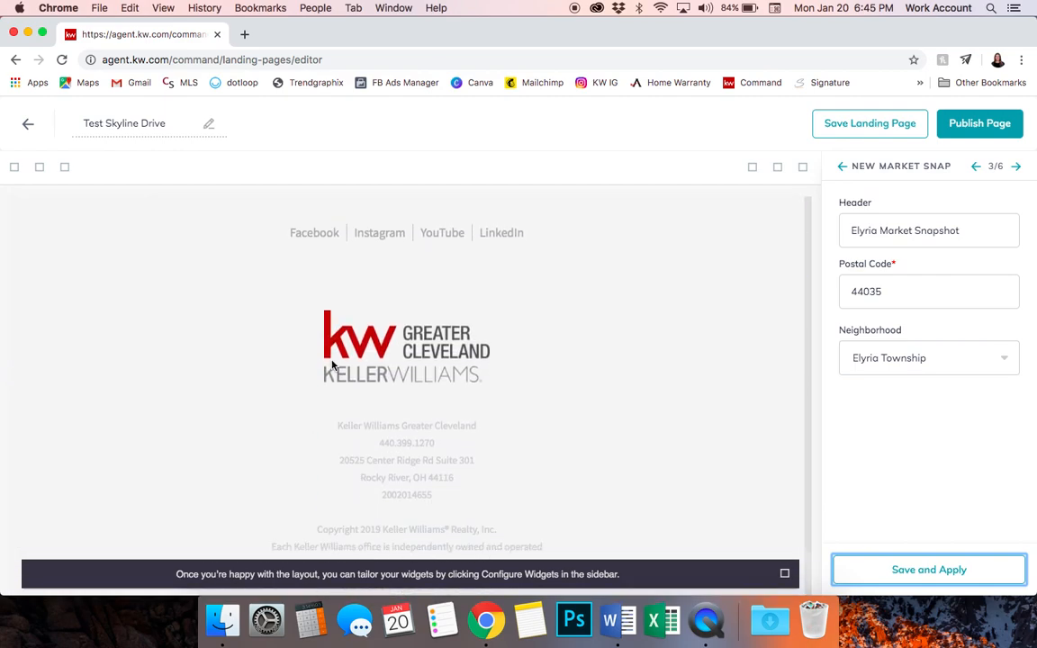
click(843, 165)
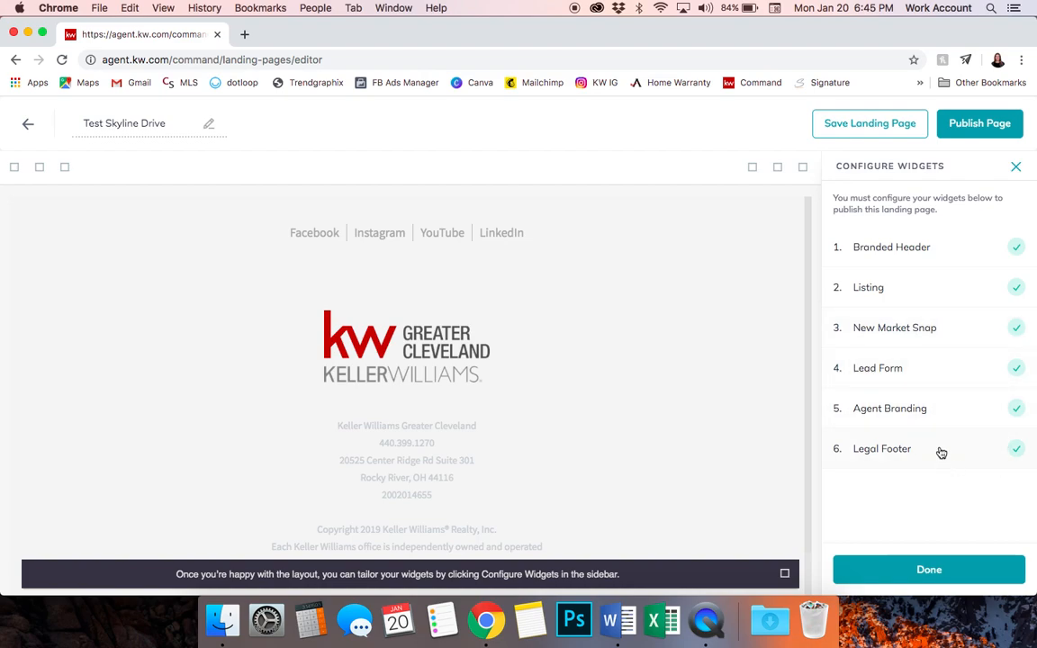
Finish widget setup and publish the Test Skyline Drive page, confirming with Yes
click(926, 570)
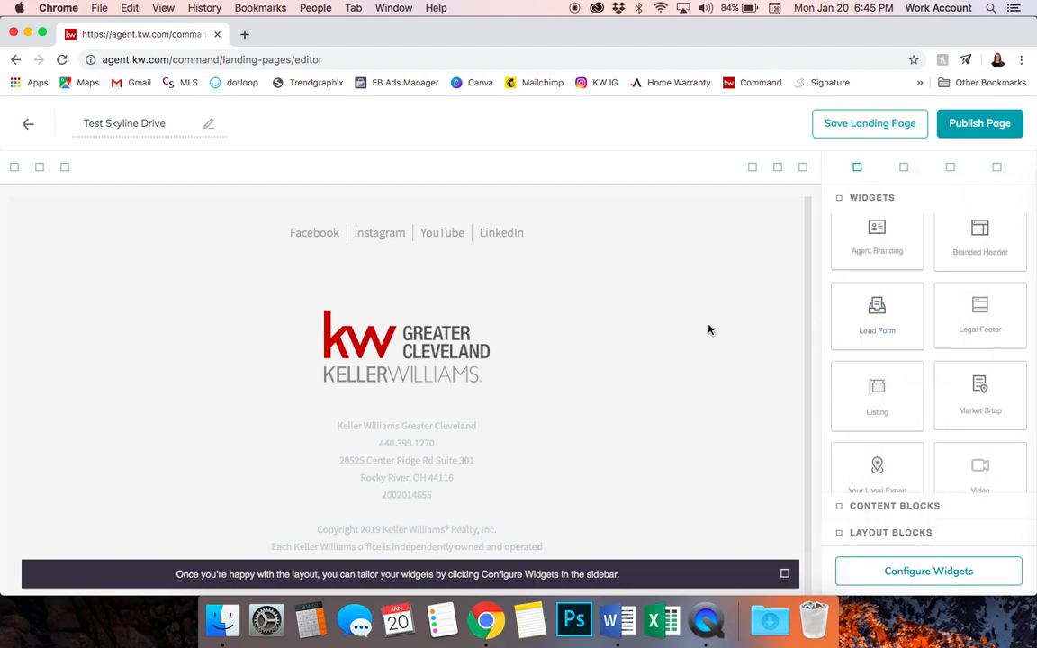
scroll(709, 366, up, 5)
scroll(708, 366, up, 10)
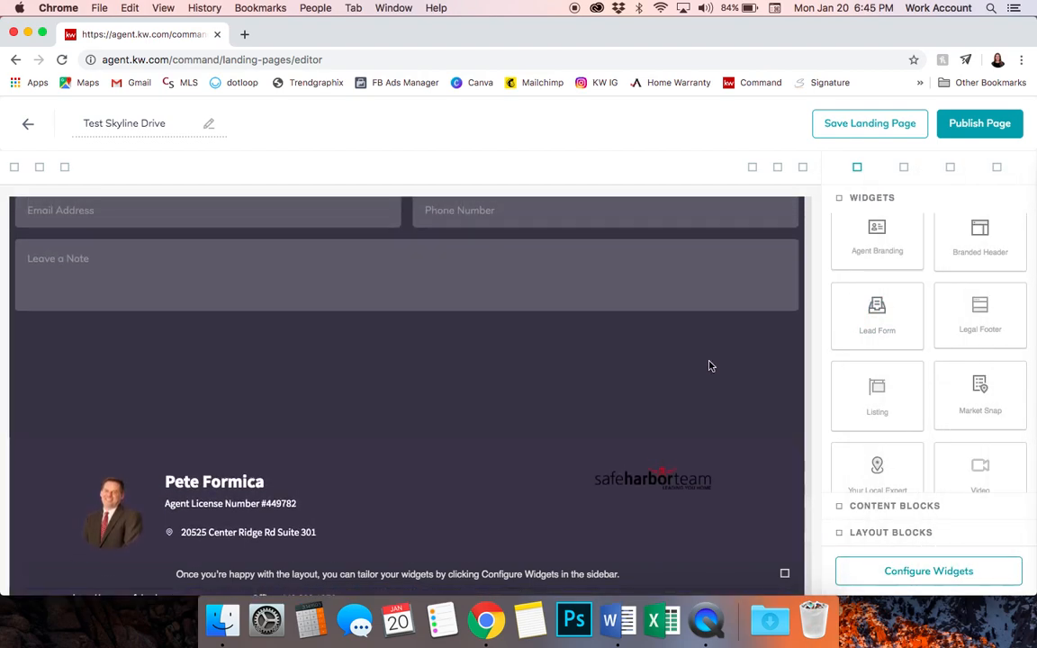
scroll(709, 365, up, 4)
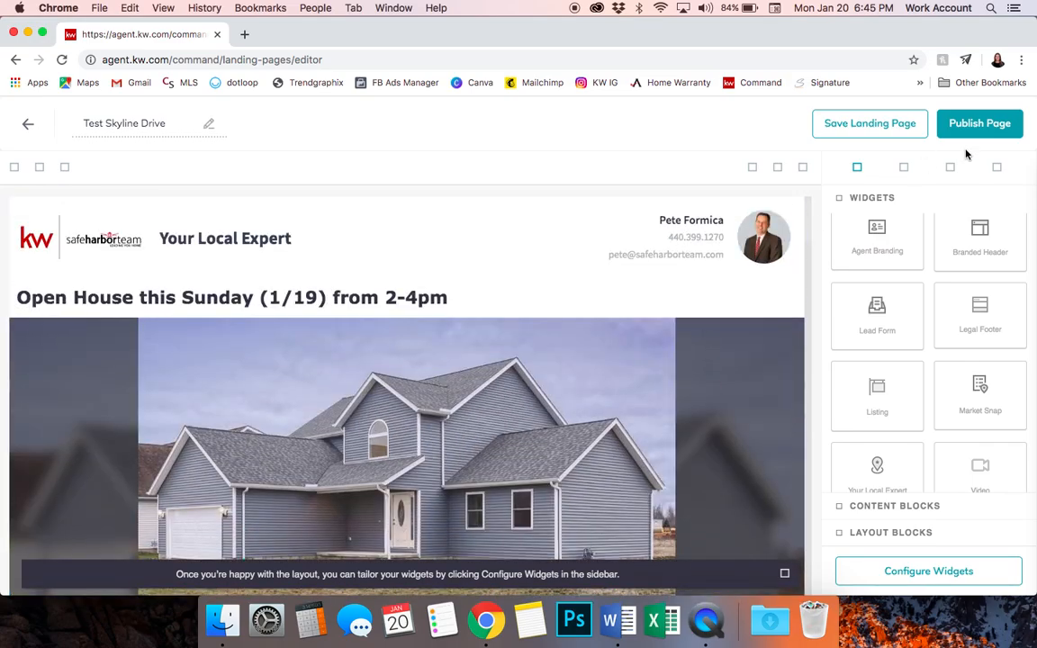
click(977, 126)
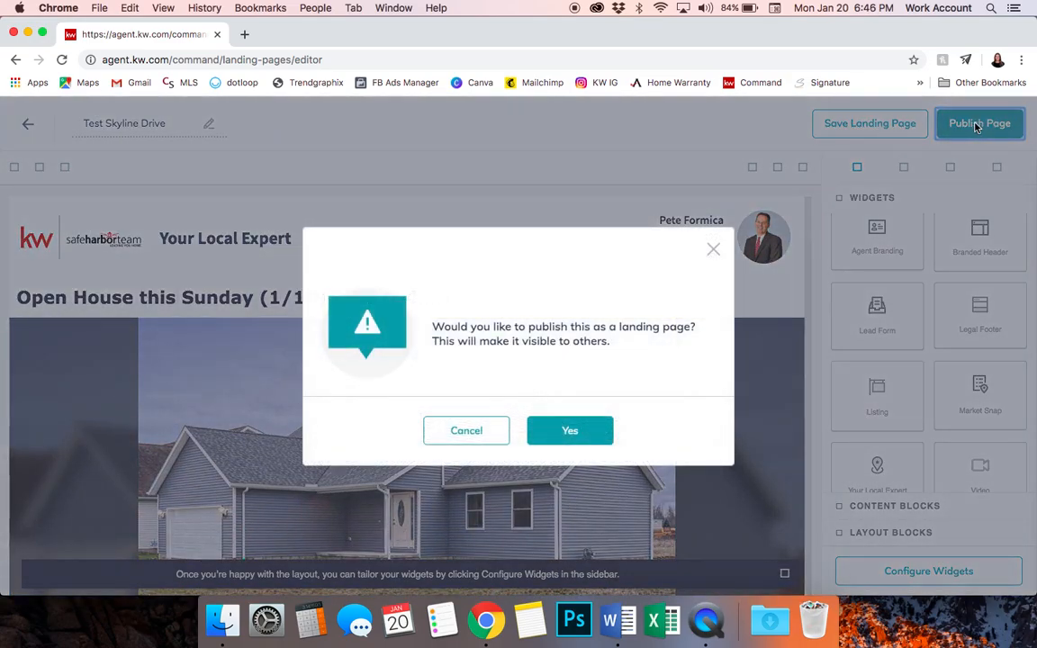
click(570, 425)
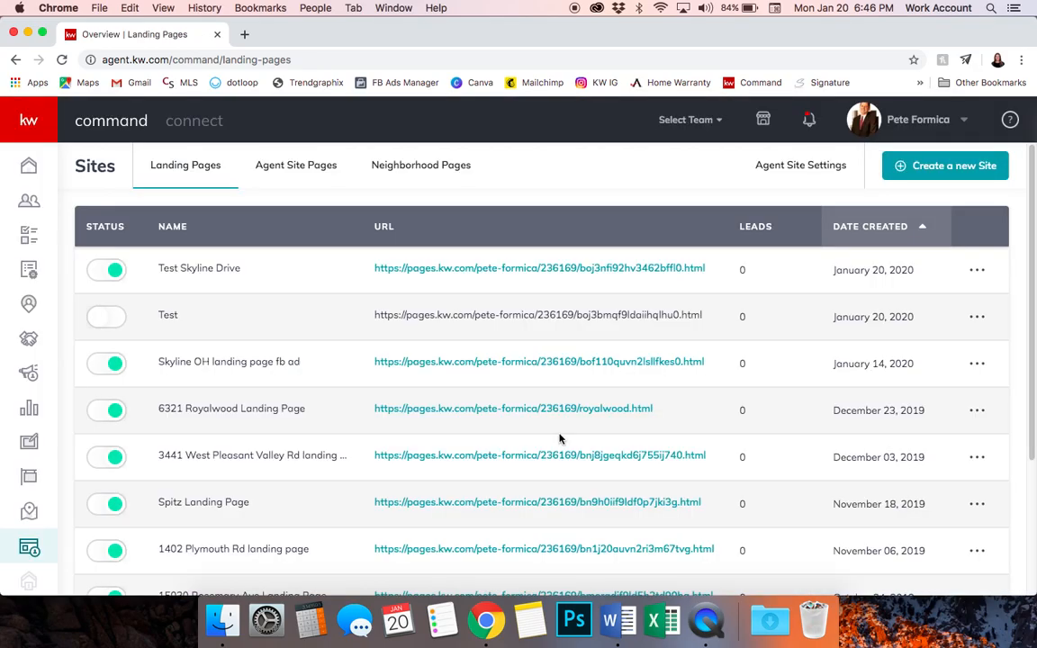
Copy the Test Skyline Drive page URL and load it in a new browser tab
drag(724, 270, 374, 267)
key(super+c)
key(super+t)
key(super+v)
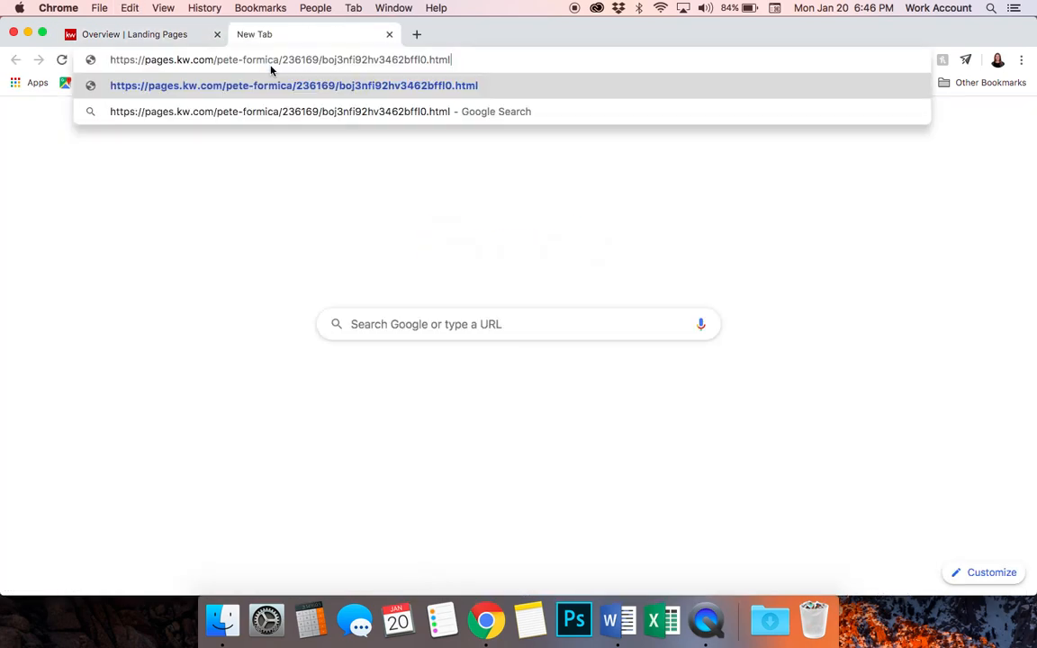
key(Return)
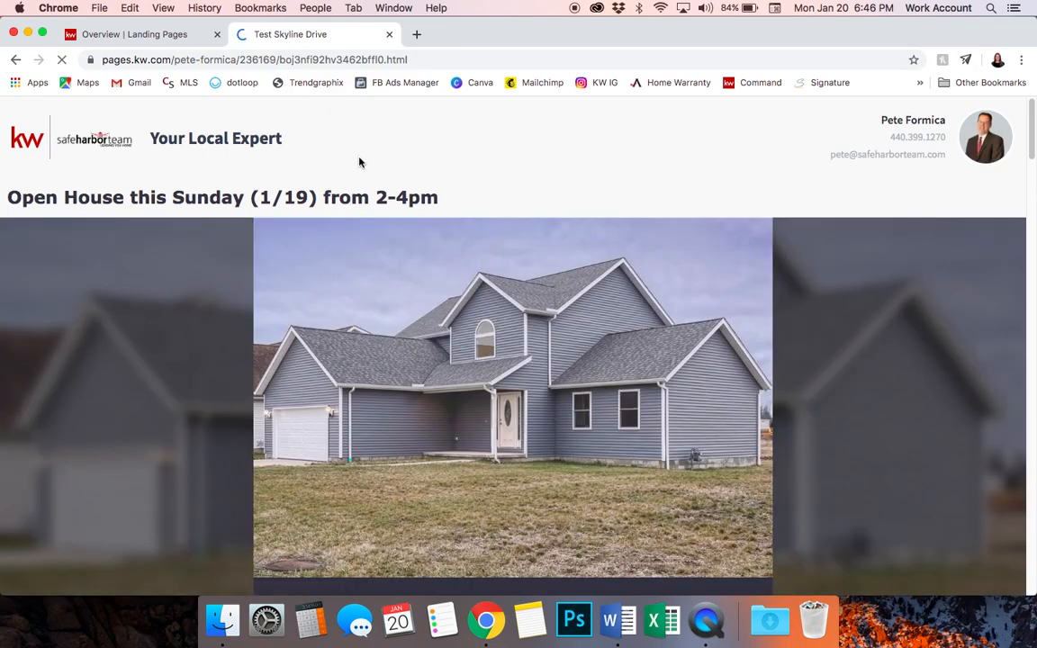
Scroll through the live Test Skyline Drive page to check every section renders
scroll(385, 249, down, 10)
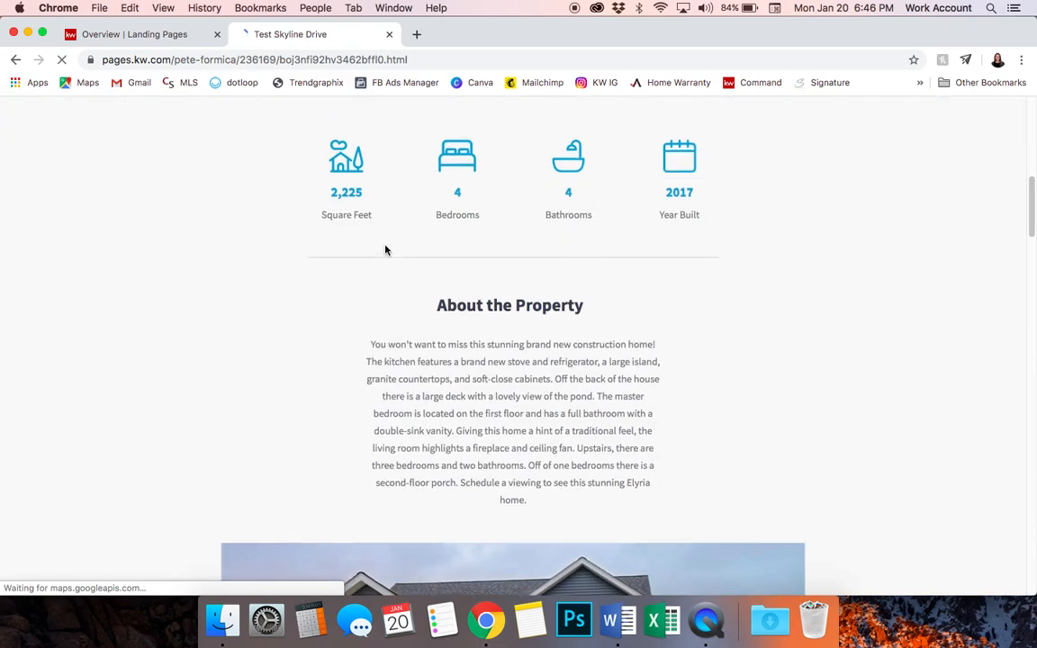
scroll(385, 249, down, 15)
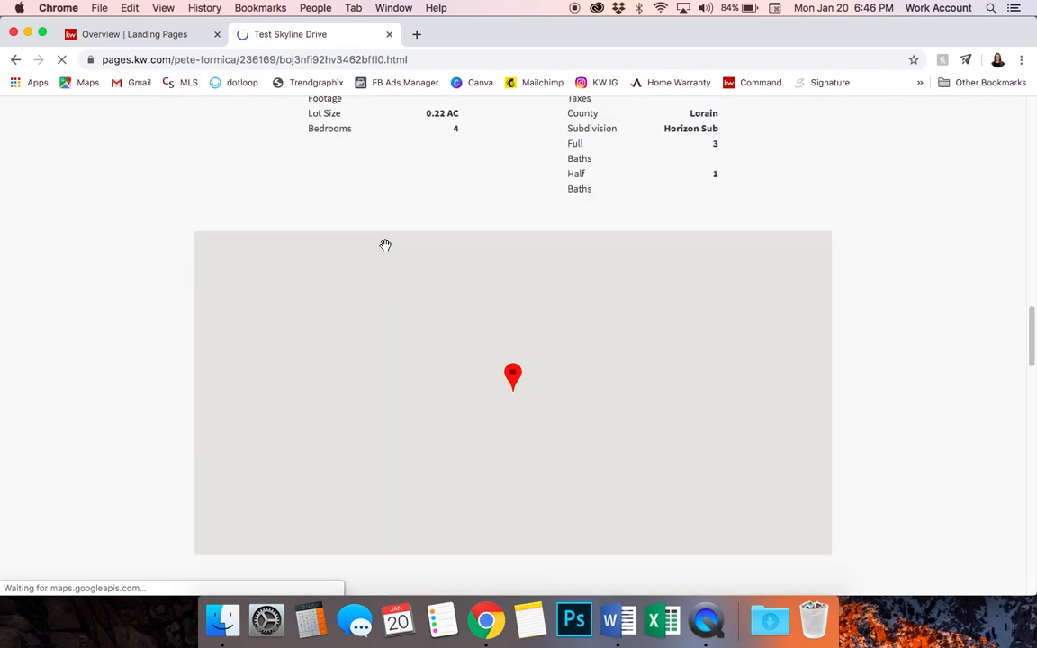
scroll(386, 246, down, 2)
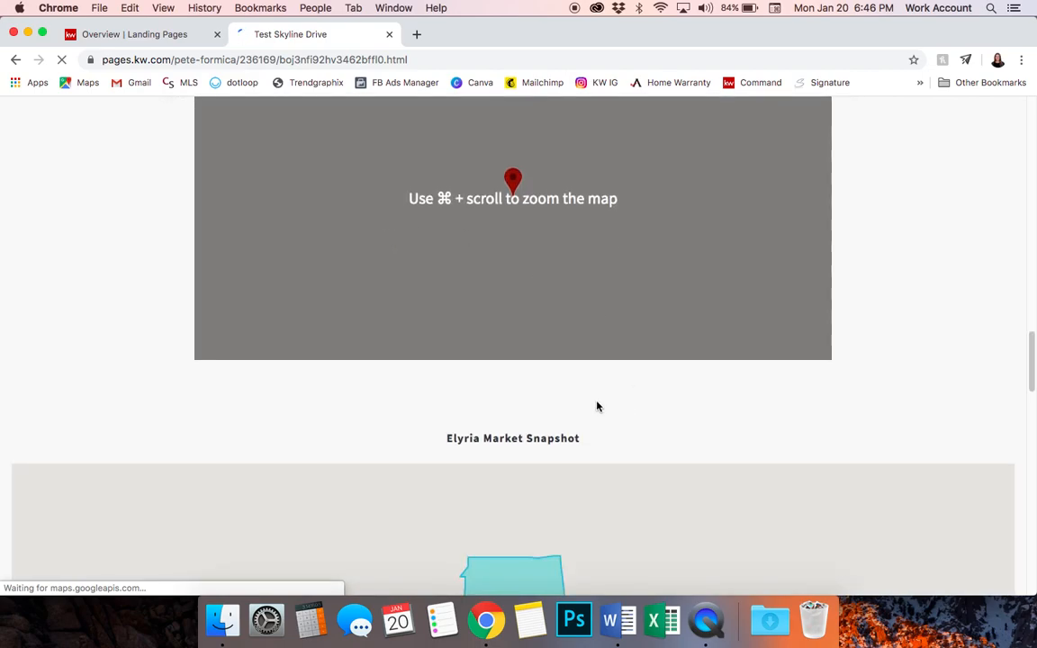
scroll(596, 407, down, 6)
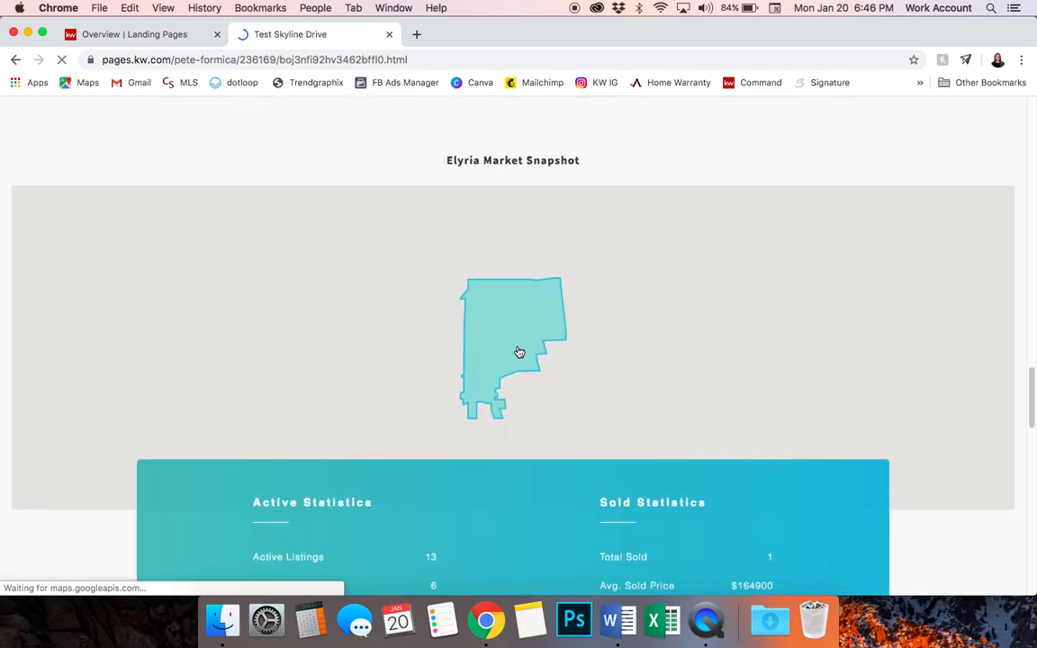
scroll(519, 351, down, 8)
scroll(518, 346, down, 15)
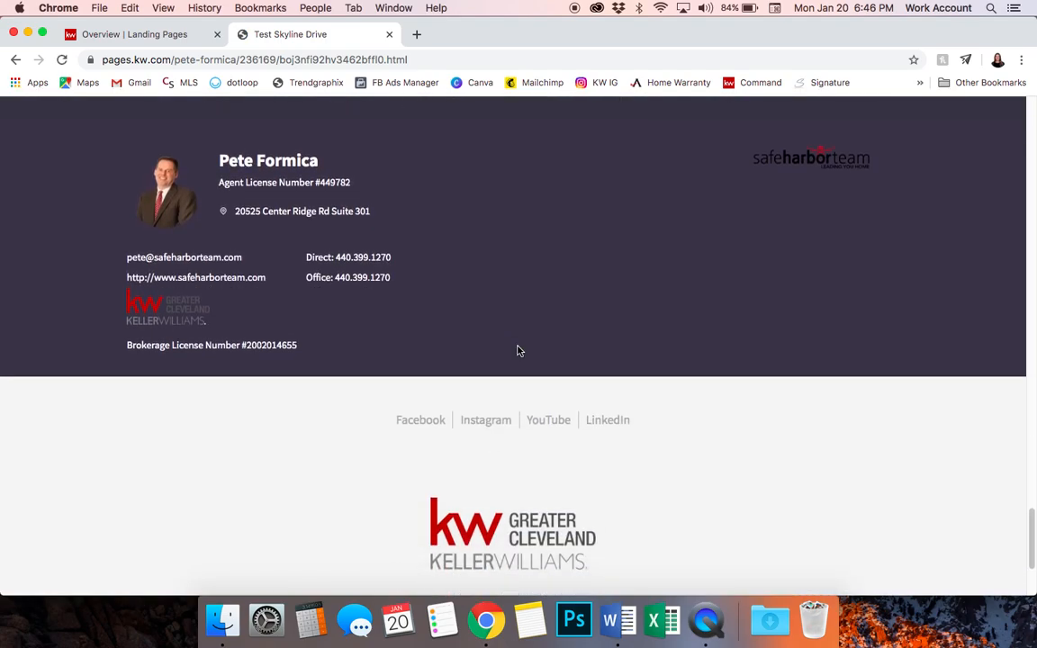